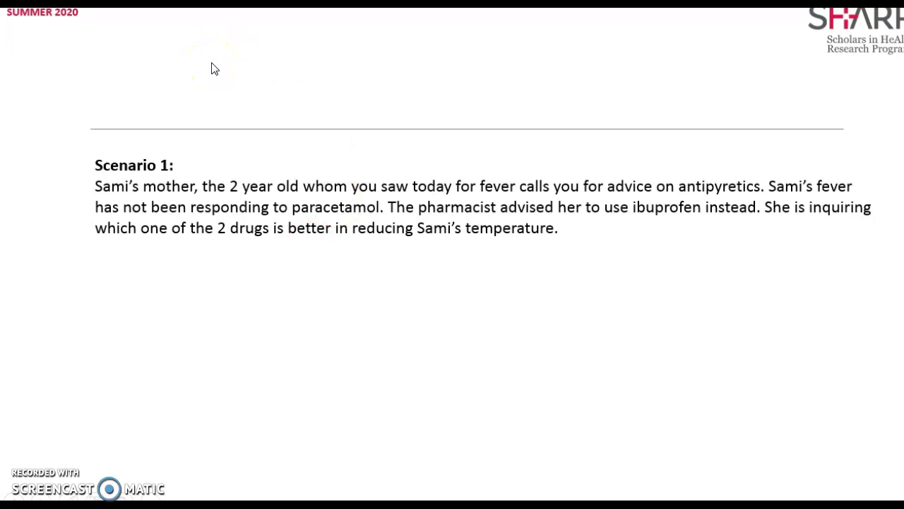
Switch to the blank Microsoft Paint canvas.
key(alt+Tab)
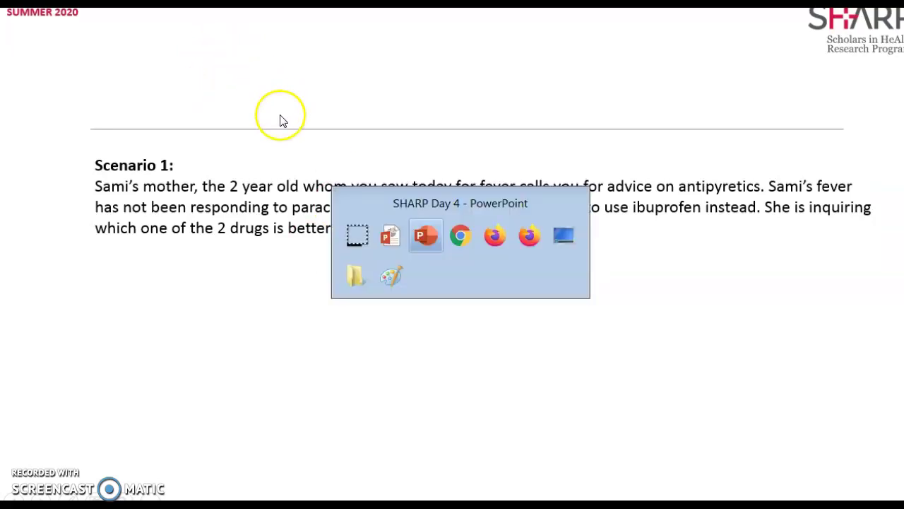
key(alt+Tab)
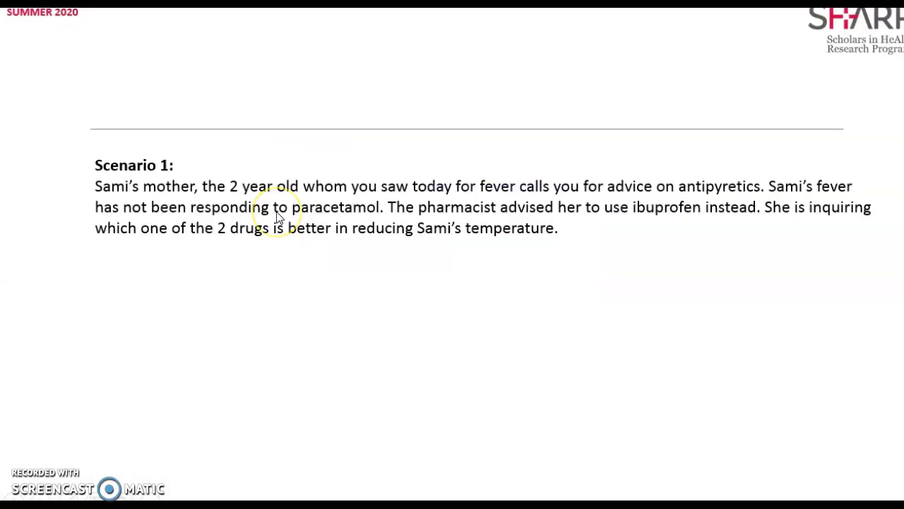
key(alt+Tab)
key(Tab)
key(Tab)
key(Tab)
key(Tab)
key(Tab)
key(Tab)
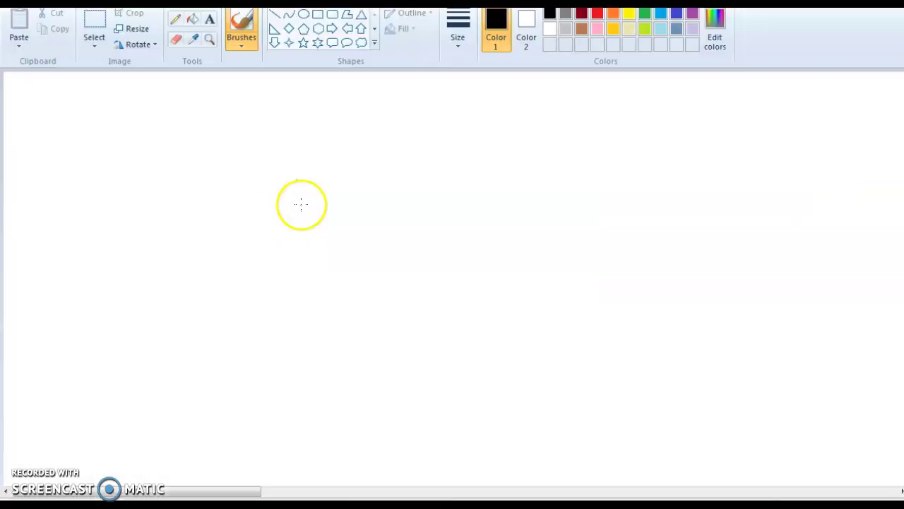
Handwrite the first line, 'P: Child with fever'.
drag(323, 145, 319, 188)
mouse_move(315, 150)
mouse_down()
mouse_move(354, 146)
mouse_move(327, 149)
mouse_up()
click(367, 162)
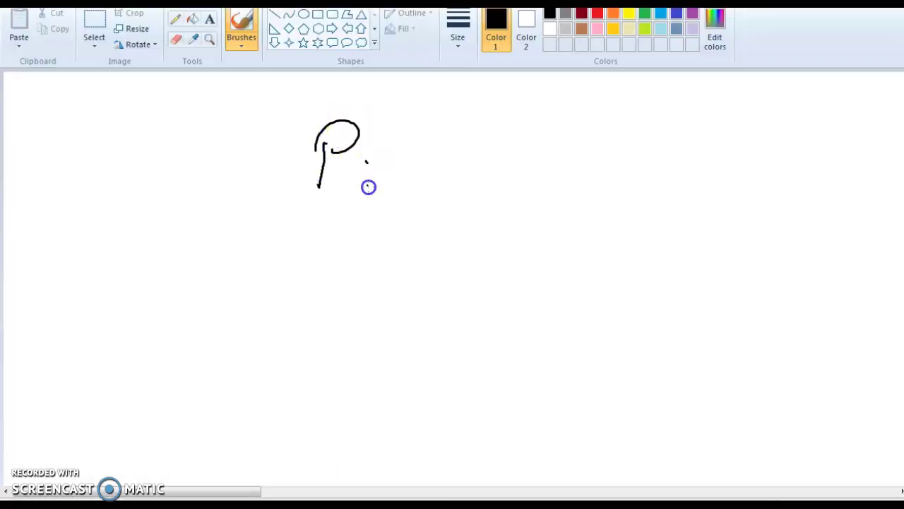
click(368, 187)
drag(422, 141, 400, 196)
mouse_move(432, 152)
mouse_down()
mouse_move(436, 191)
mouse_move(465, 202)
mouse_up()
drag(475, 164, 478, 200)
drag(486, 152, 490, 205)
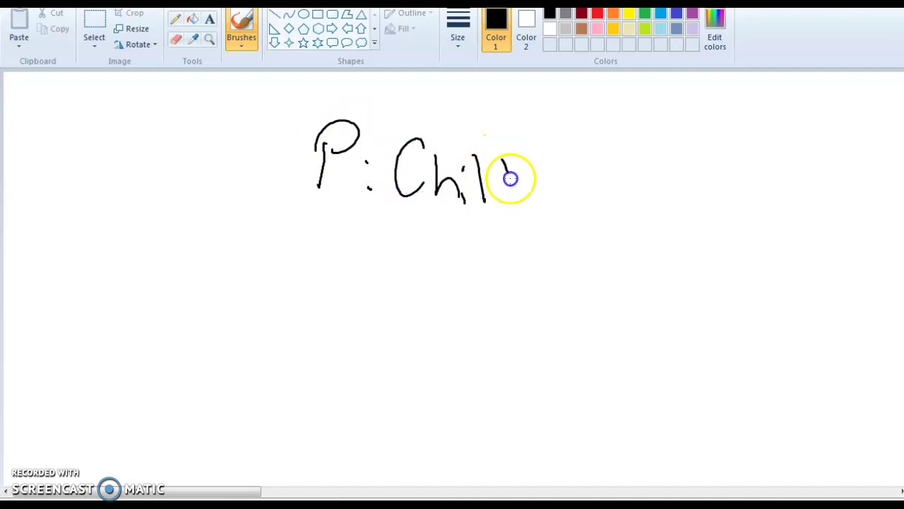
drag(510, 176, 513, 199)
drag(565, 181, 586, 175)
drag(589, 177, 599, 198)
click(584, 155)
mouse_move(594, 176)
mouse_down()
mouse_move(605, 176)
mouse_move(602, 201)
mouse_up()
drag(604, 185, 633, 202)
drag(674, 139, 661, 204)
drag(651, 173, 696, 185)
mouse_move(699, 173)
mouse_down()
mouse_move(712, 170)
mouse_move(734, 190)
mouse_up()
mouse_move(738, 184)
mouse_down()
mouse_move(742, 196)
mouse_move(754, 176)
mouse_up()
Handwrite 'I: Paracetamol' below the P line.
drag(329, 235, 340, 300)
click(370, 268)
click(375, 296)
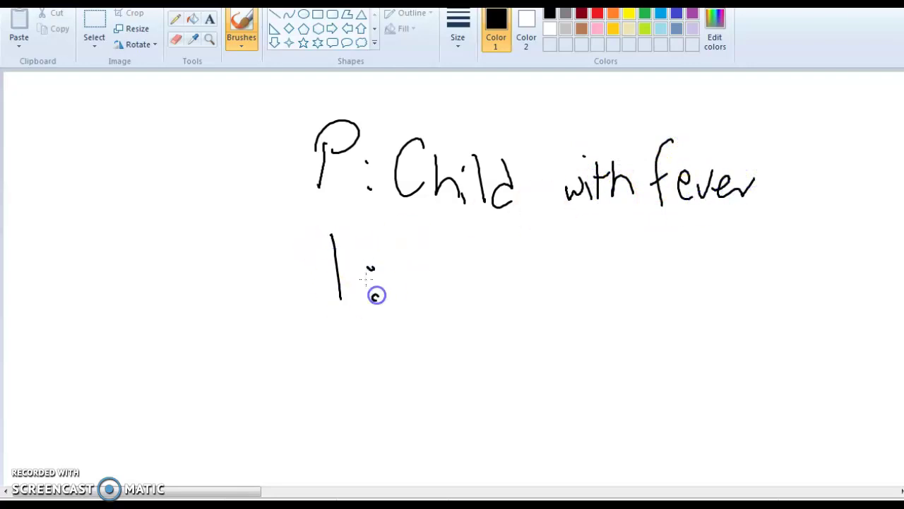
mouse_move(436, 236)
mouse_down()
mouse_move(440, 289)
mouse_move(446, 267)
mouse_move(490, 284)
mouse_move(516, 262)
mouse_up()
mouse_move(535, 262)
mouse_down()
mouse_move(541, 281)
mouse_move(658, 278)
mouse_up()
mouse_move(599, 248)
mouse_down()
mouse_move(602, 290)
mouse_move(612, 267)
mouse_move(629, 292)
mouse_move(660, 279)
mouse_move(701, 284)
mouse_up()
Handwrite 'C: Ibuprofen' below the I line.
mouse_move(346, 335)
mouse_down()
mouse_move(349, 353)
mouse_move(398, 347)
mouse_move(346, 339)
mouse_up()
click(416, 341)
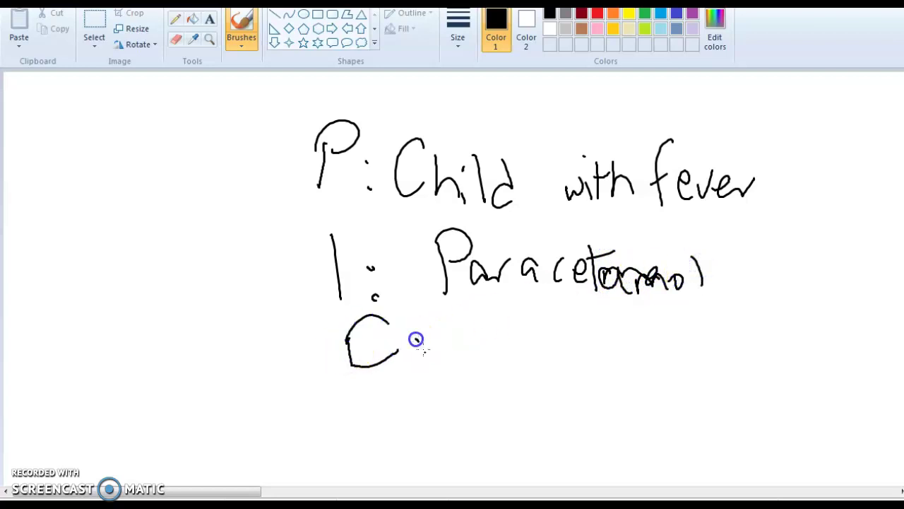
click(427, 359)
mouse_move(444, 318)
mouse_down()
mouse_move(455, 360)
mouse_move(522, 329)
mouse_move(553, 341)
mouse_move(565, 323)
mouse_move(535, 373)
mouse_up()
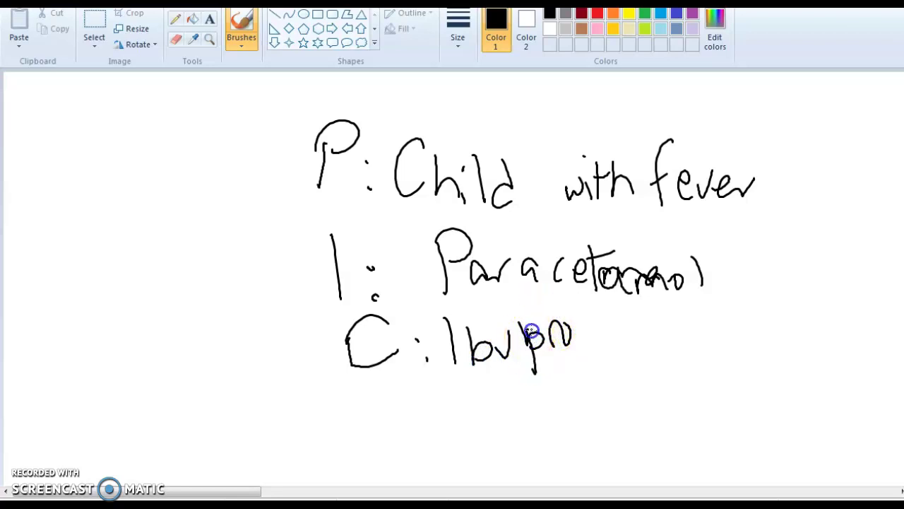
mouse_move(529, 339)
mouse_down()
mouse_move(531, 326)
mouse_move(561, 333)
mouse_move(595, 317)
mouse_move(645, 320)
mouse_up()
Handwrite 'O: ↓ fever' for reduced fever and touch up 'Paracetamol'.
drag(387, 383, 386, 400)
click(439, 409)
click(442, 423)
mouse_move(480, 387)
mouse_down()
mouse_move(494, 429)
mouse_move(523, 420)
mouse_up()
mouse_move(542, 432)
mouse_down()
mouse_move(545, 377)
mouse_move(578, 424)
mouse_move(642, 395)
mouse_up()
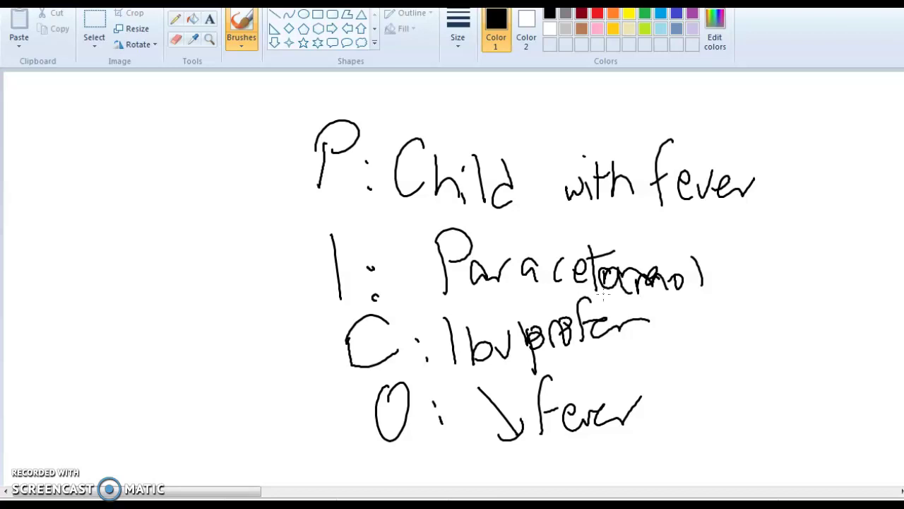
mouse_move(603, 294)
mouse_down()
mouse_move(605, 283)
mouse_move(628, 282)
mouse_up()
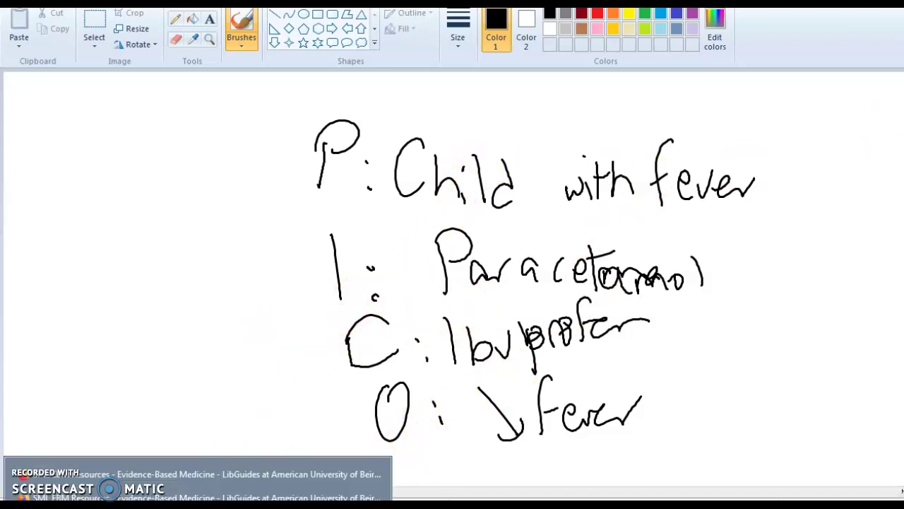
Go from University Libraries to the MEDLINE database link and sign in through the library proxy.
click(212, 474)
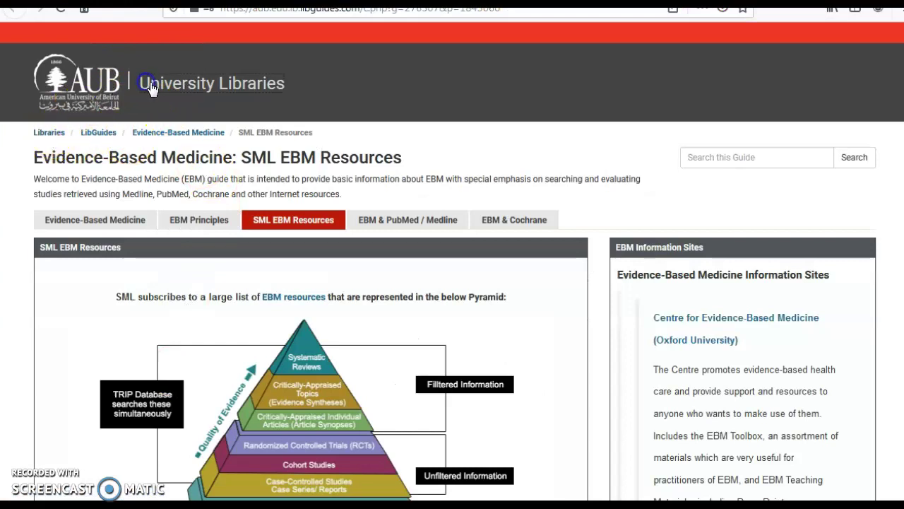
click(150, 83)
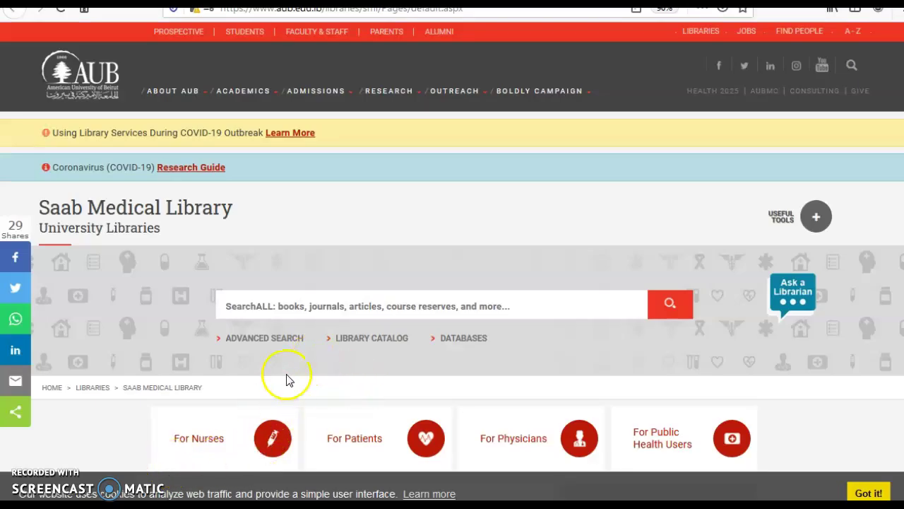
scroll(278, 375, down, 3)
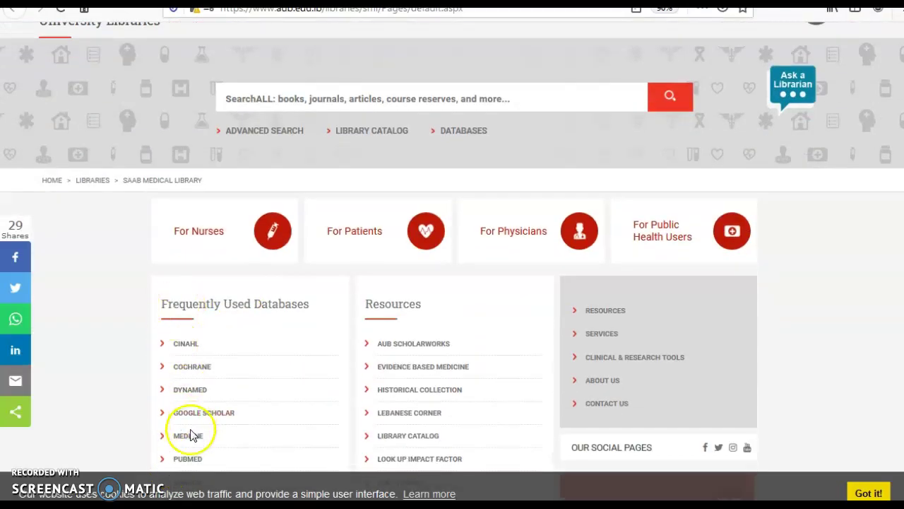
click(183, 436)
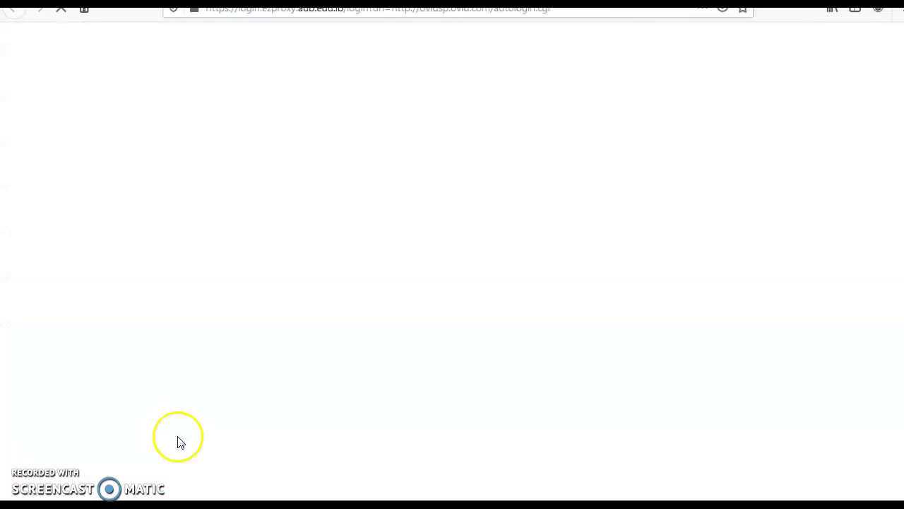
click(784, 322)
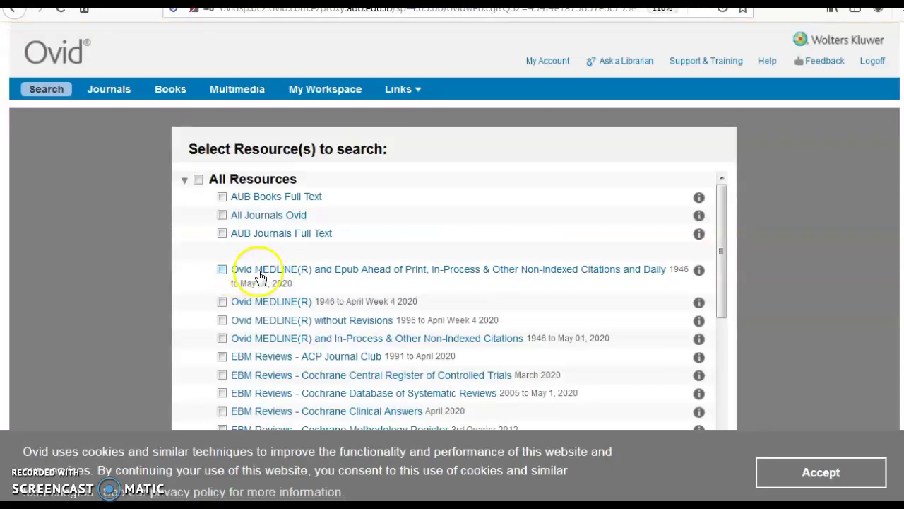
Accept the cookie notice and select the Ovid MEDLINE(R) and Epub Ahead of Print database.
click(816, 472)
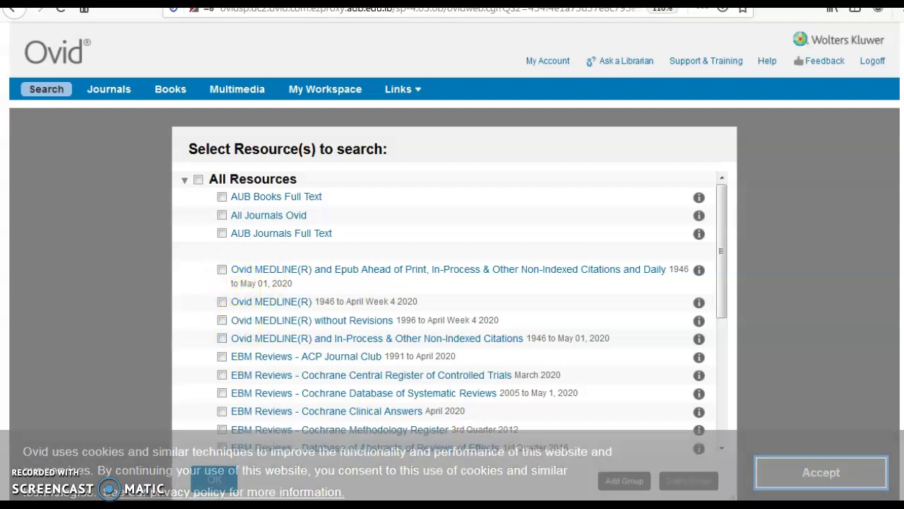
click(329, 272)
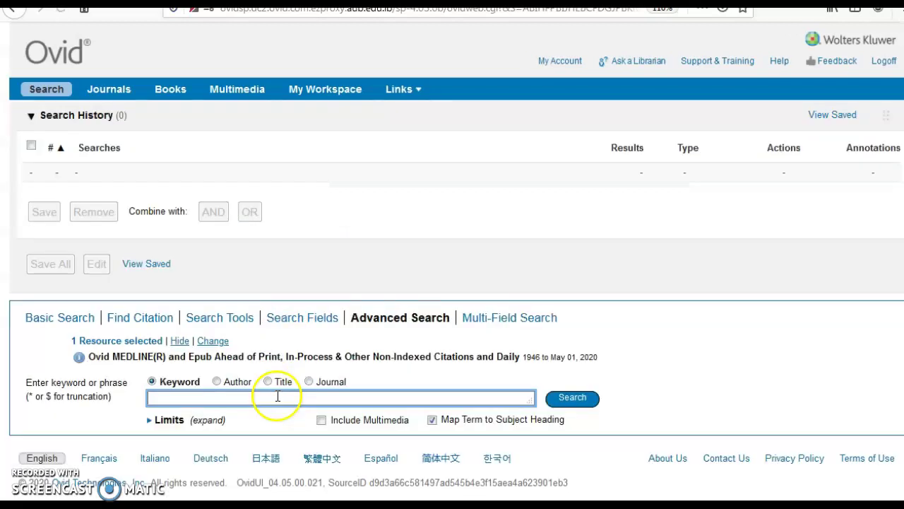
Search the keyword 'fever' and open the Fever subject heading tree.
click(225, 398)
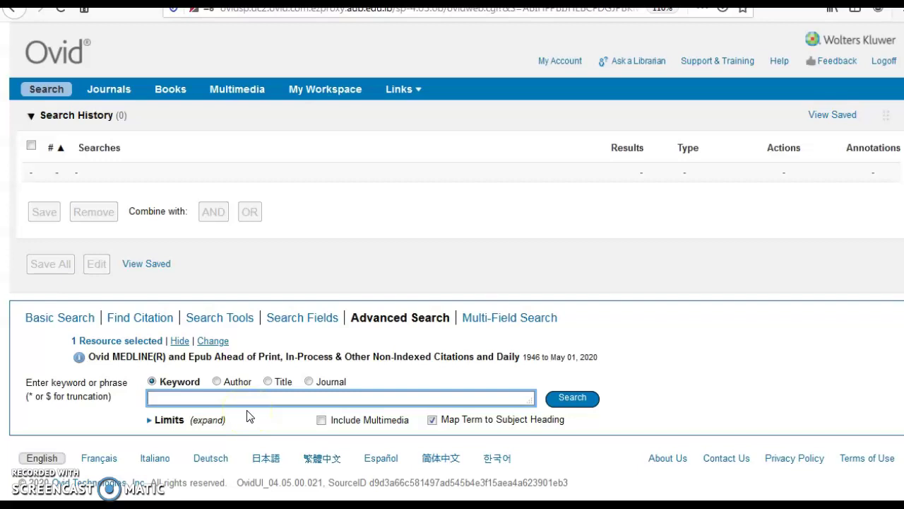
text(fever)
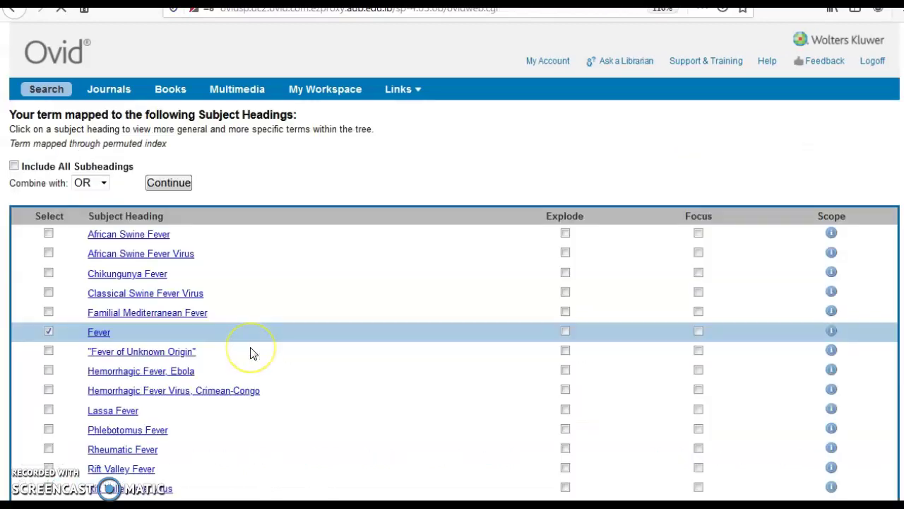
click(101, 341)
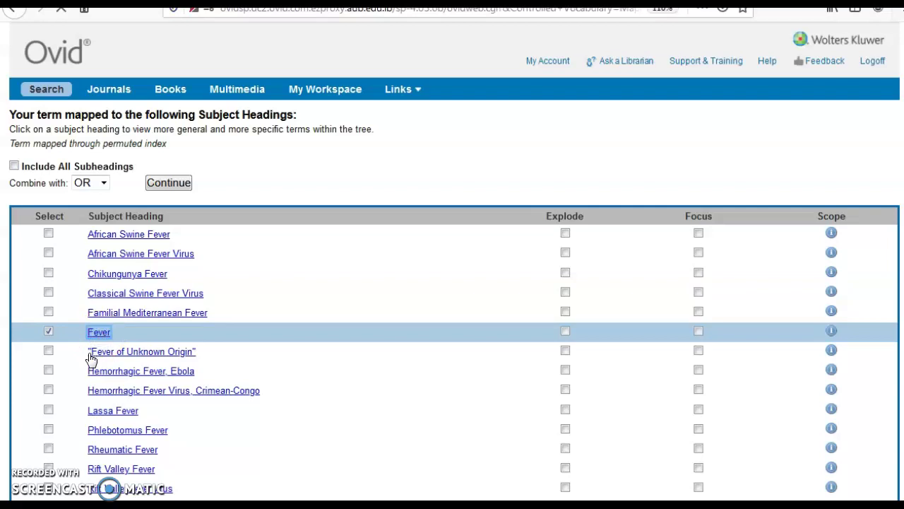
scroll(198, 356, down, 7)
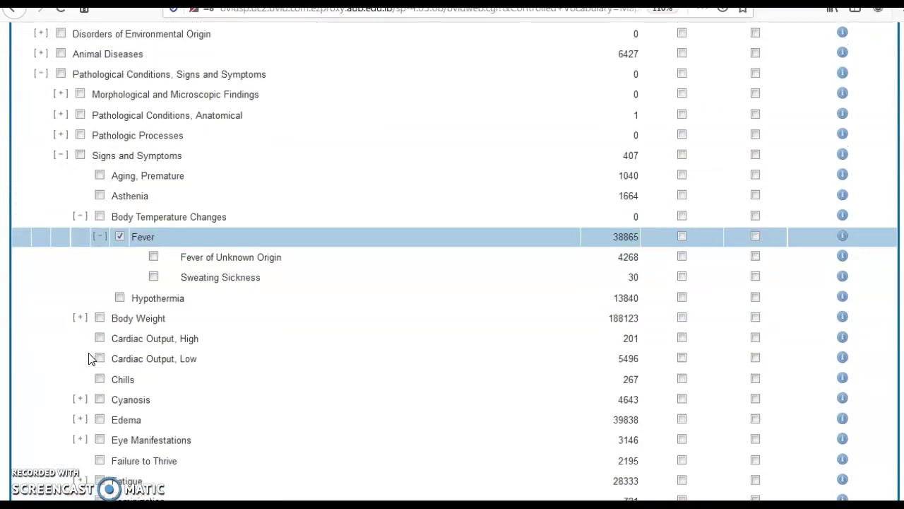
click(155, 277)
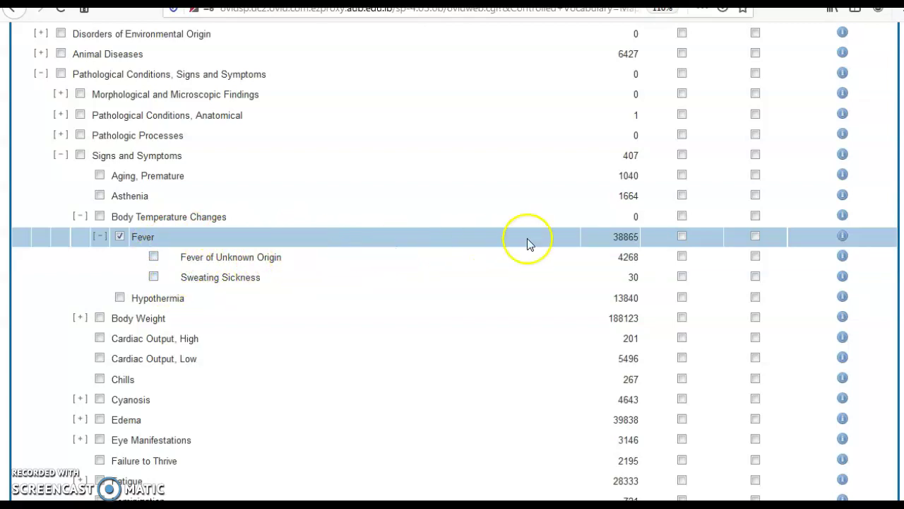
Explode the Fever heading and select the /th Therapy subheading.
click(682, 237)
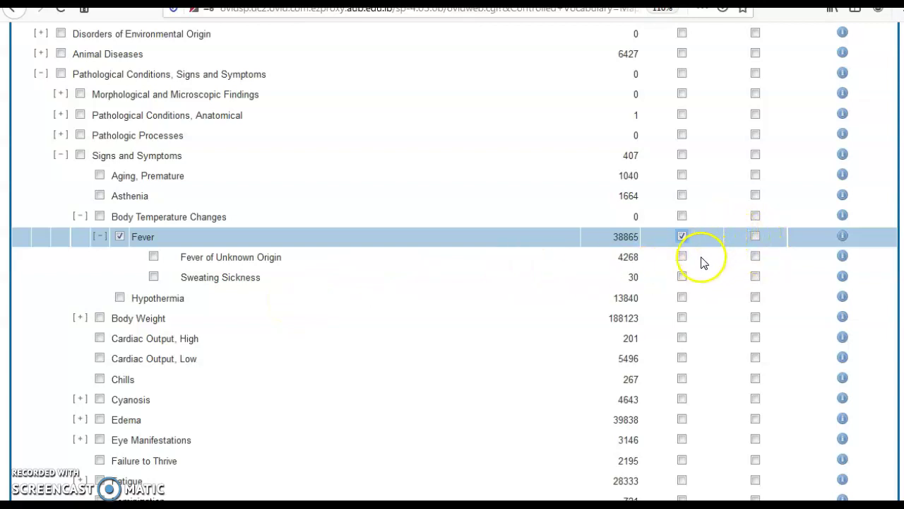
scroll(414, 276, up, 2)
scroll(415, 272, up, 10)
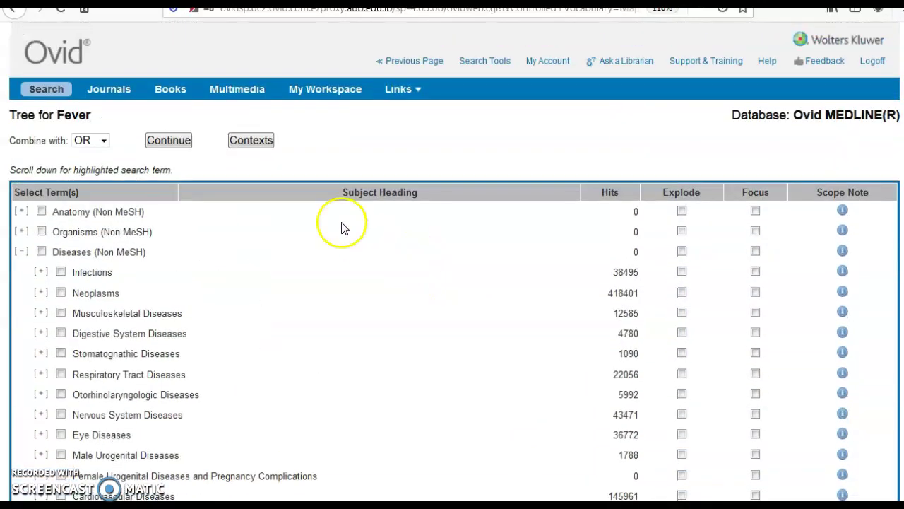
click(161, 140)
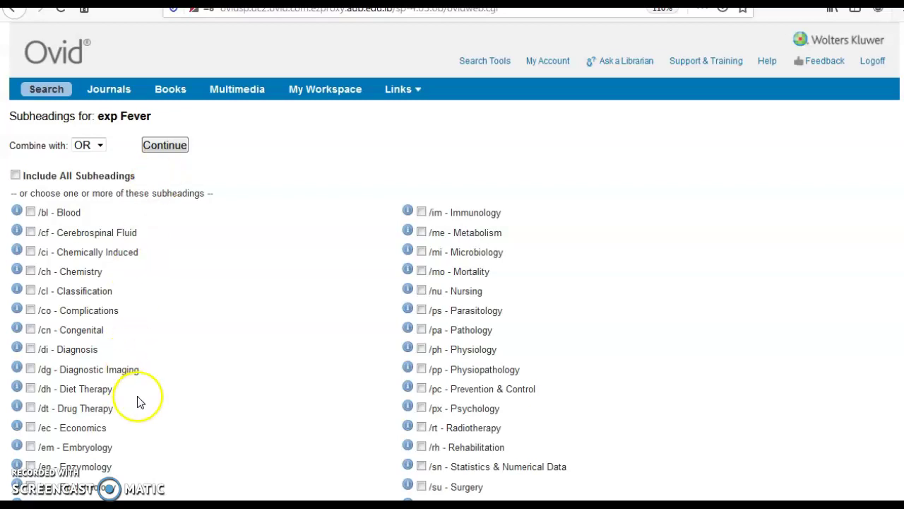
scroll(137, 400, down, 5)
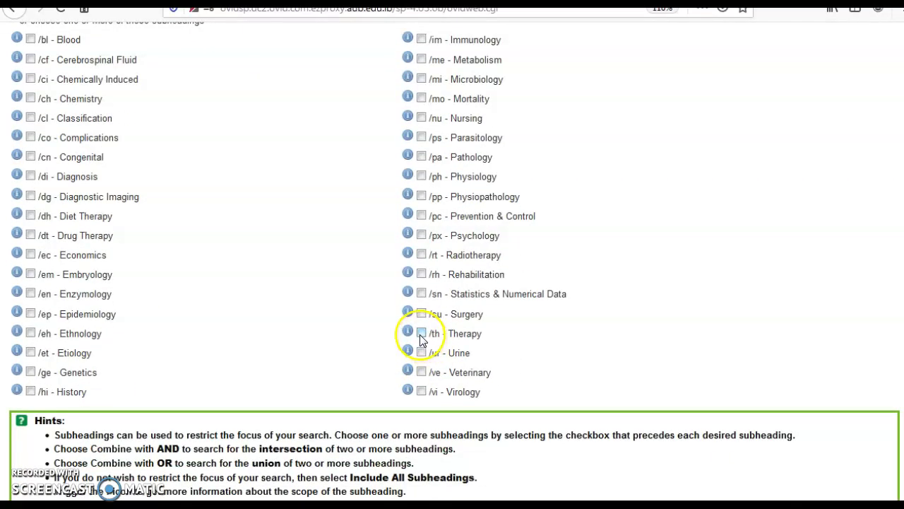
scroll(252, 327, up, 5)
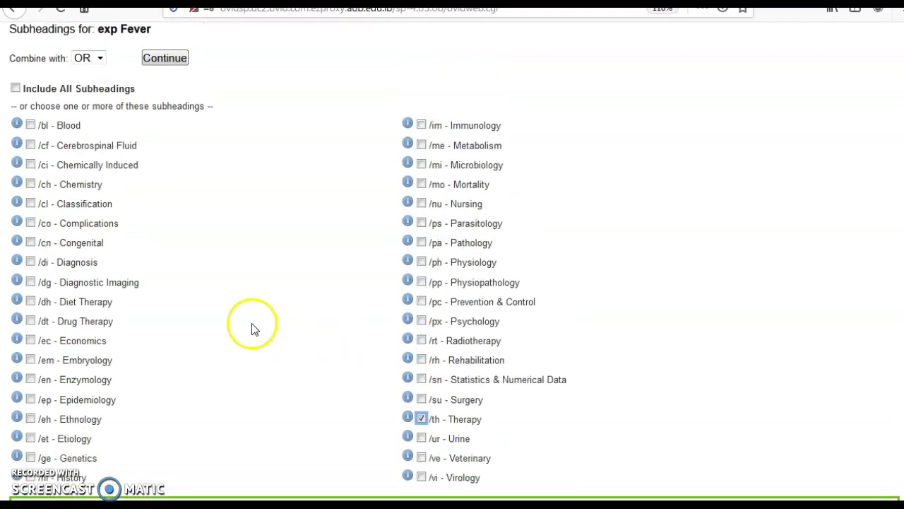
click(163, 147)
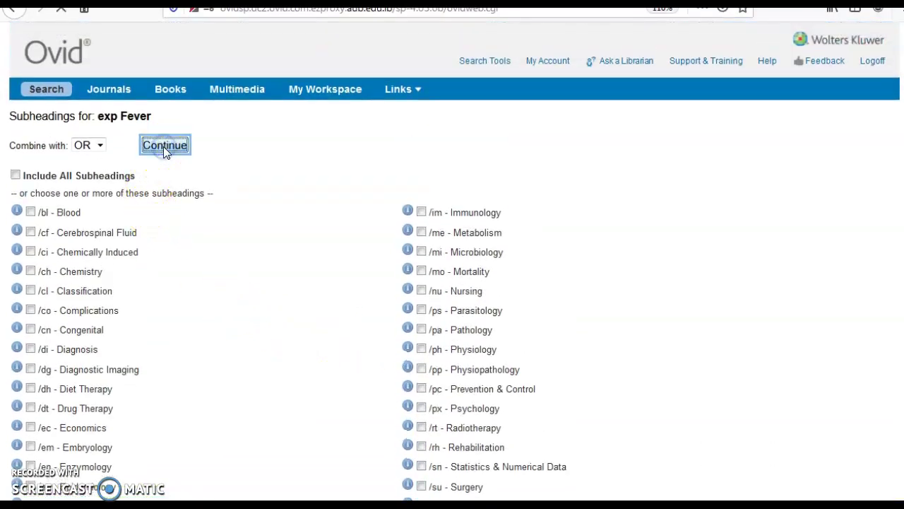
Run the exp Fever/th search, giving 1754 results, and start the next keyword entry.
click(160, 151)
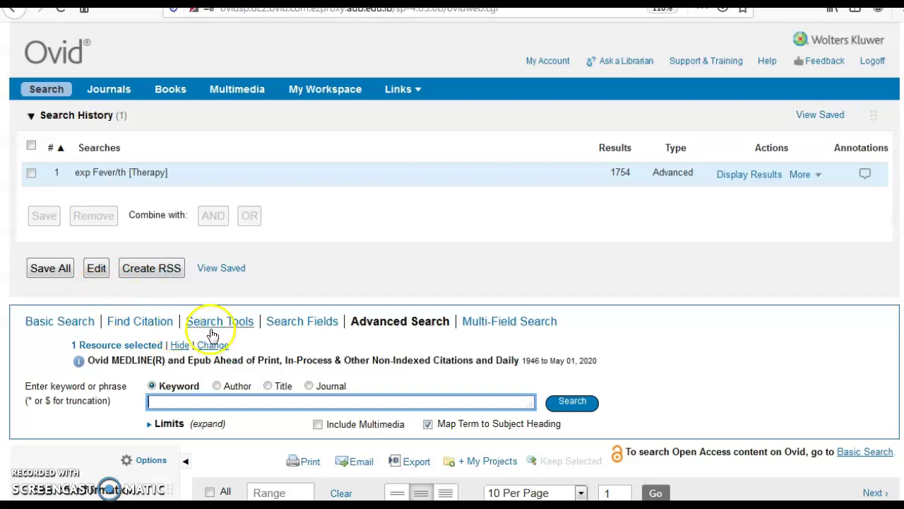
click(204, 404)
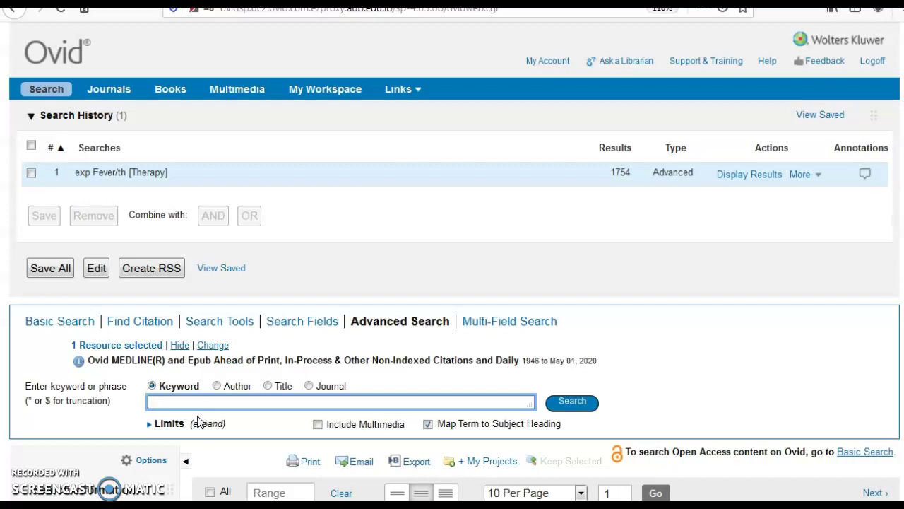
click(186, 431)
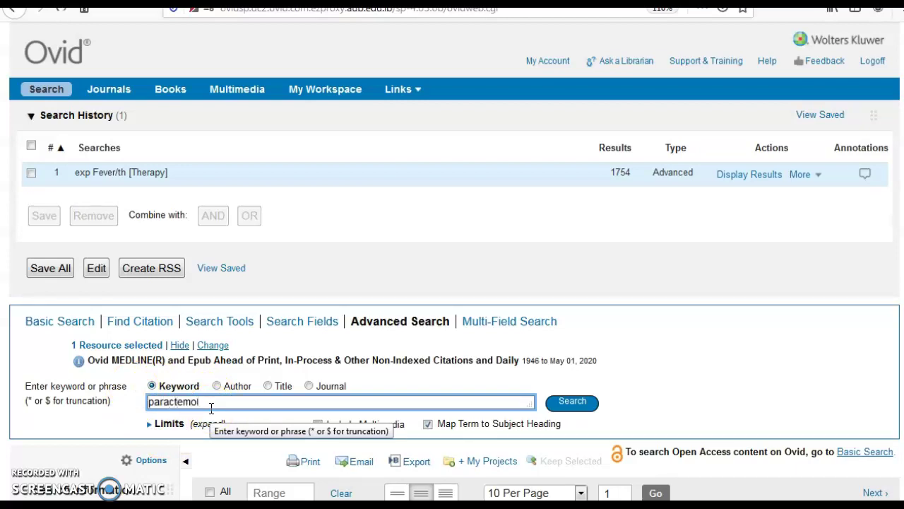
Correct the misspelt 'paractemol' to 'paracetamol' and run the keyword search.
key(Return)
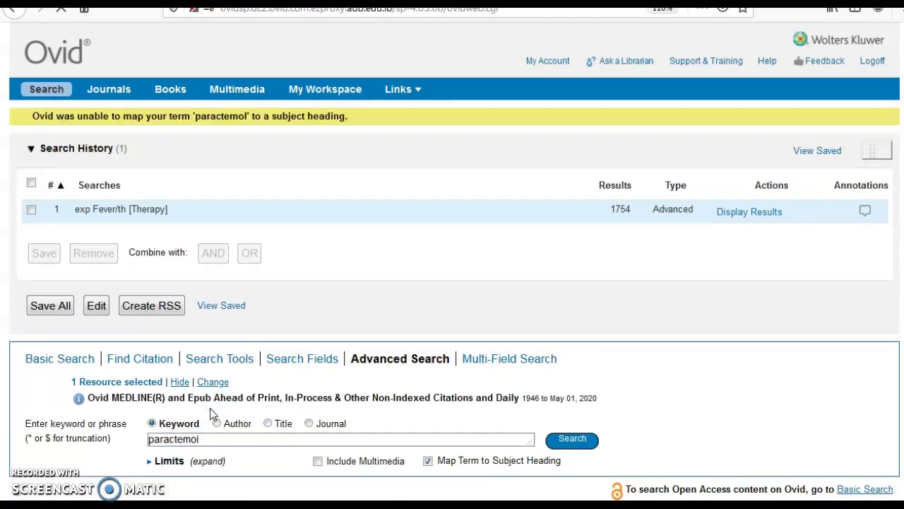
click(182, 435)
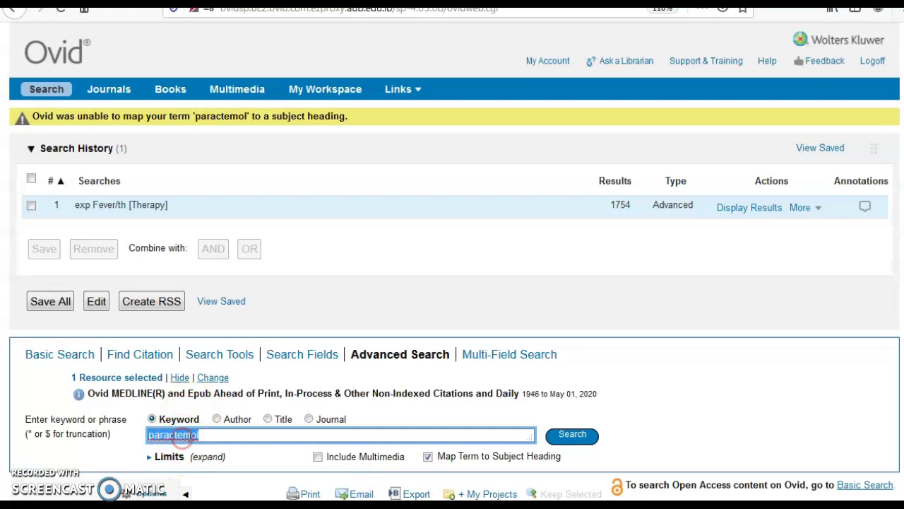
right_click(182, 435)
click(260, 177)
click(572, 435)
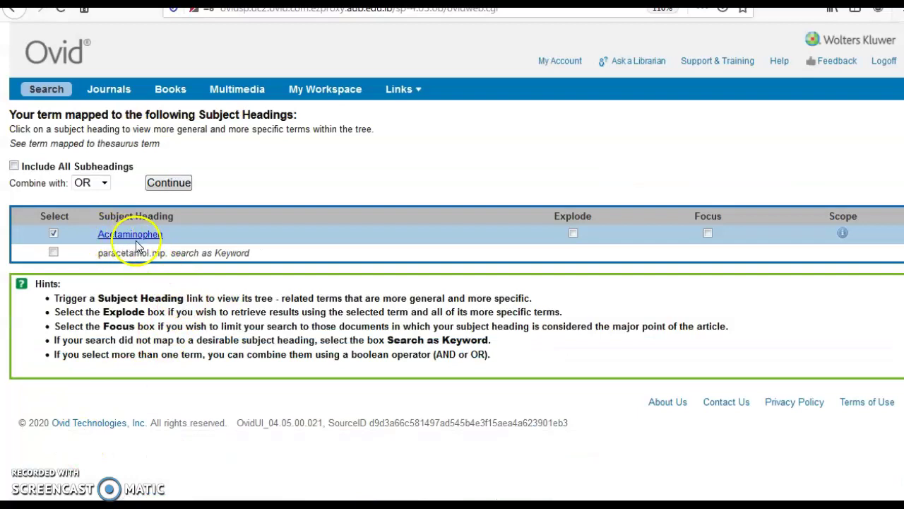
Add the Acetaminophen subject heading as search 2, with 17984 results.
click(142, 236)
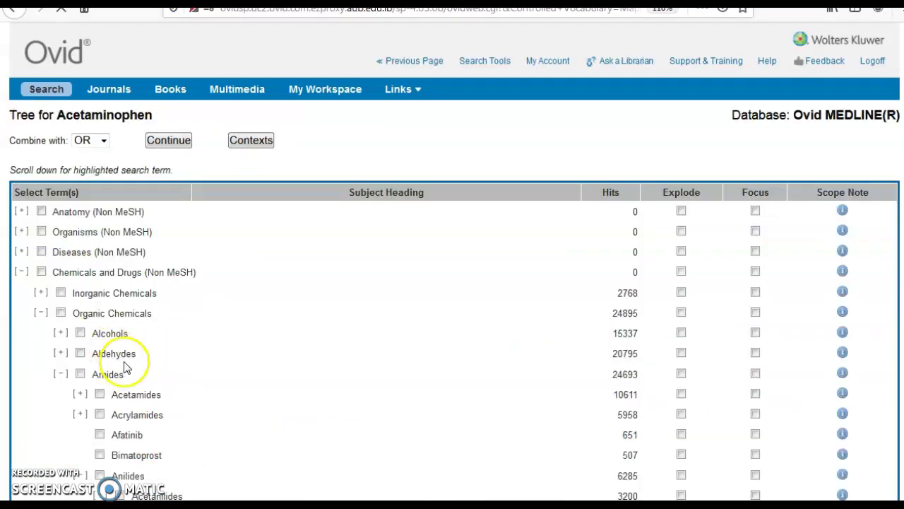
scroll(186, 363, down, 5)
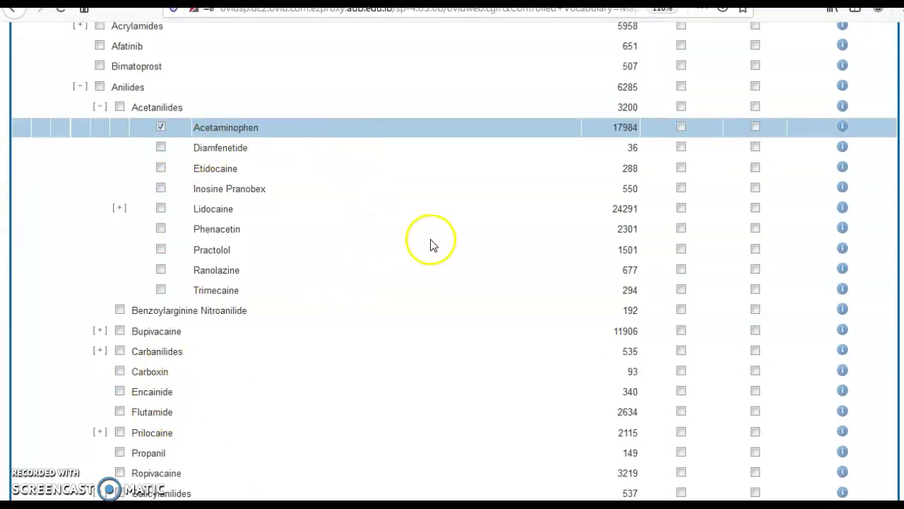
scroll(442, 240, up, 2)
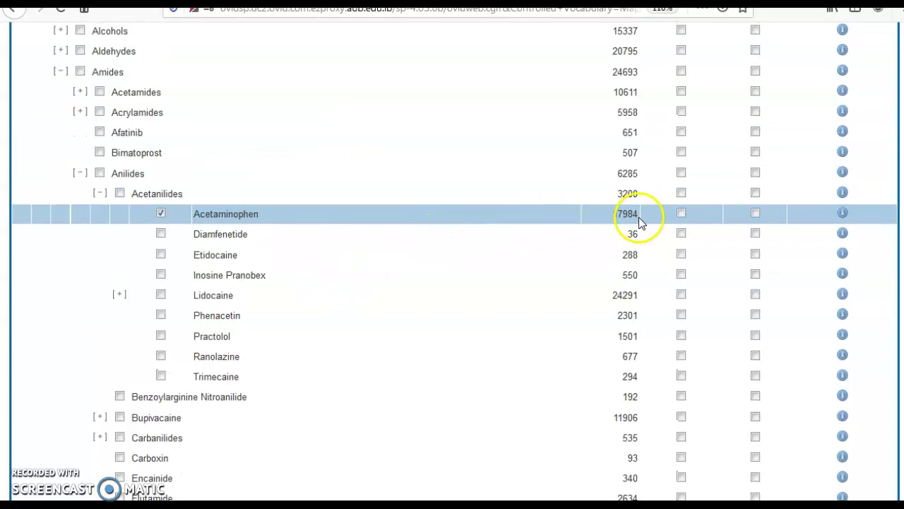
scroll(515, 228, up, 7)
click(163, 140)
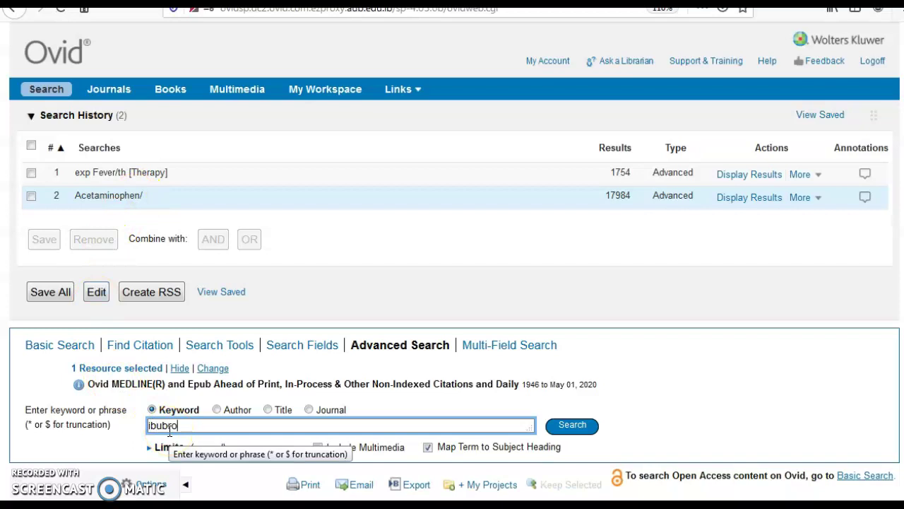
Enter 'ibuprofen', fix its spelling, and add the Ibuprofen heading without subheadings.
text(en)
click(169, 430)
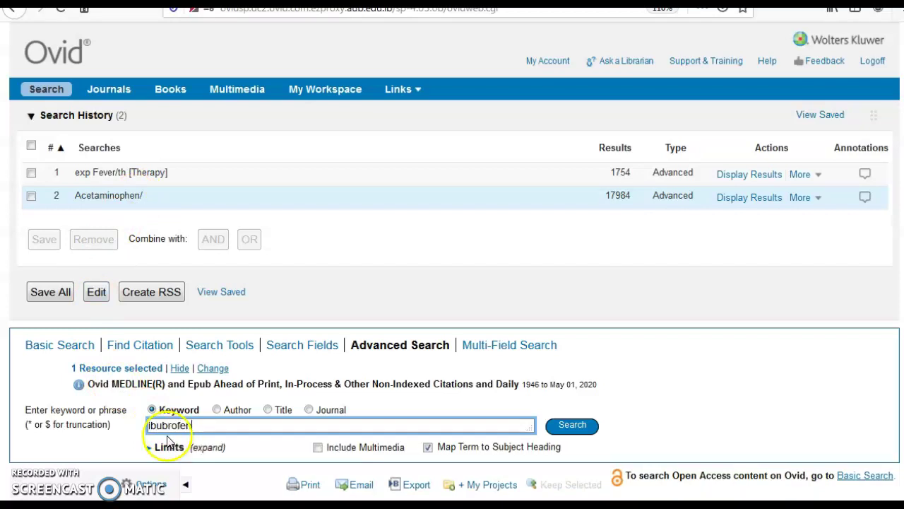
key(BackSpace)
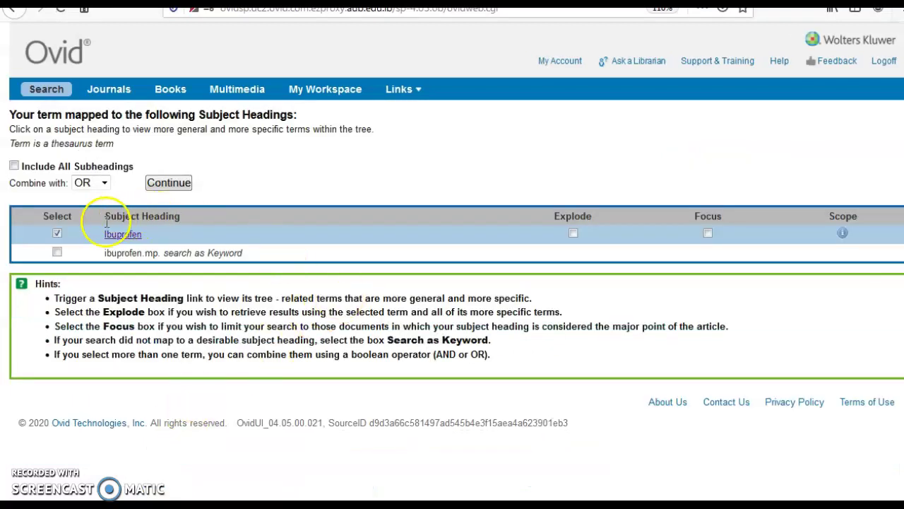
click(121, 238)
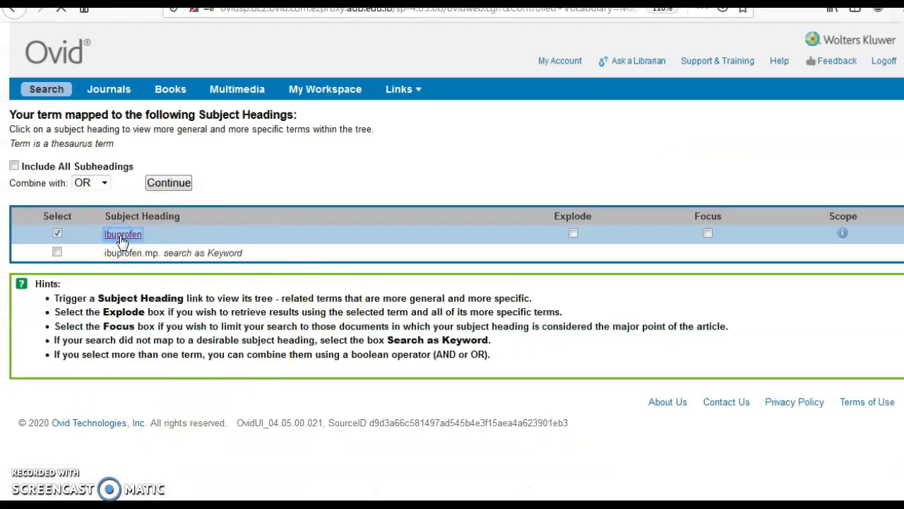
scroll(226, 317, down, 10)
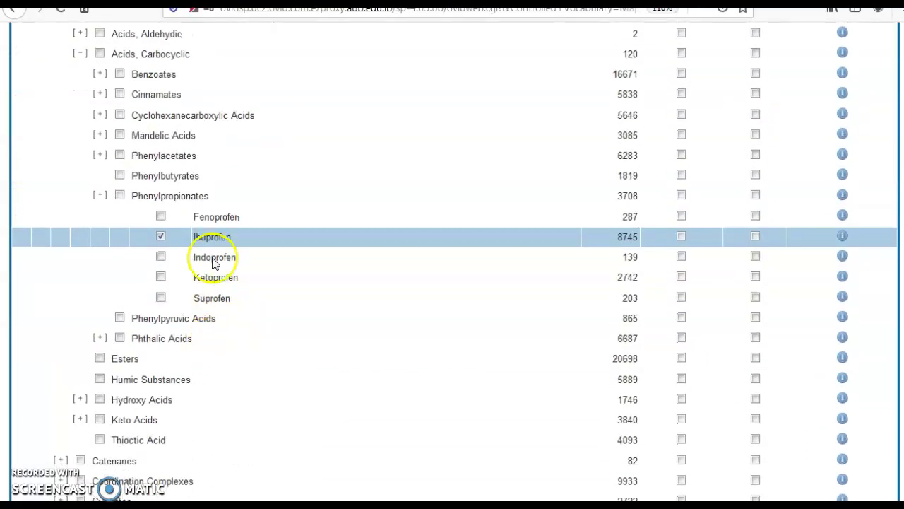
scroll(226, 121, up, 9)
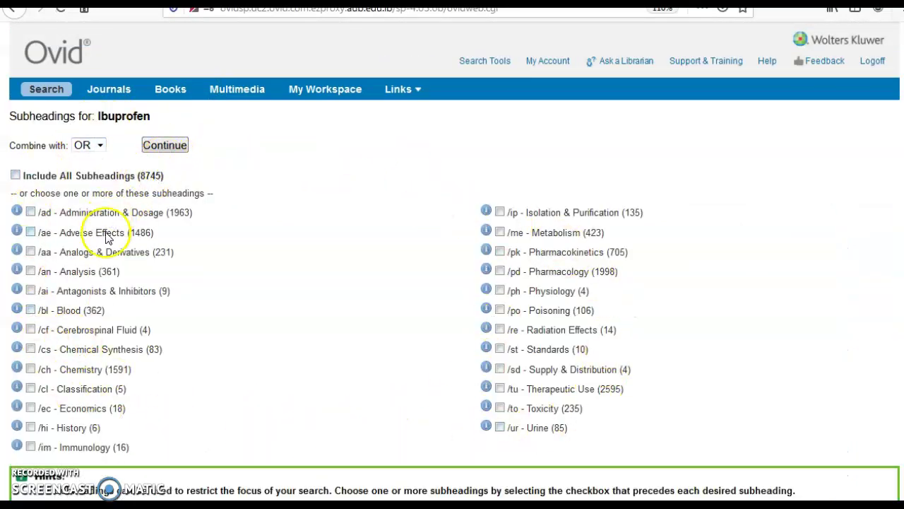
click(168, 151)
click(153, 165)
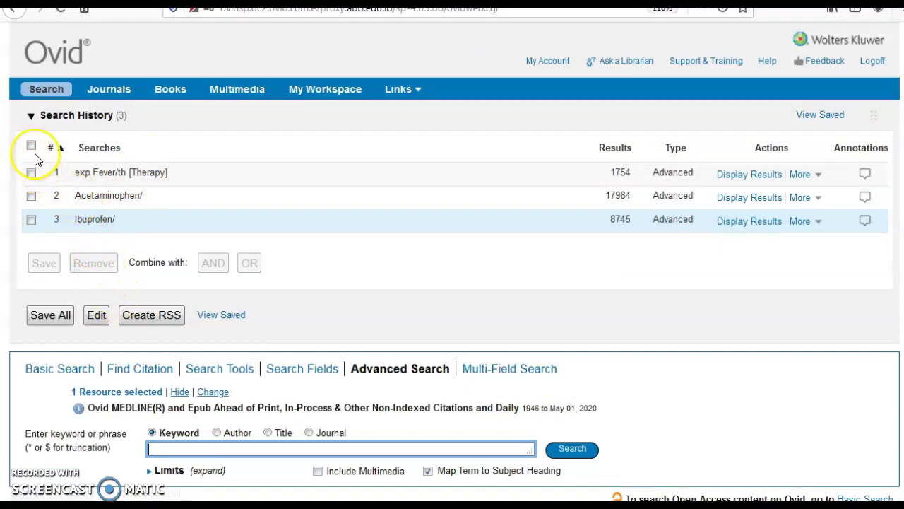
AND the fever, acetaminophen and ibuprofen searches into search 4, then expand Limits.
click(31, 145)
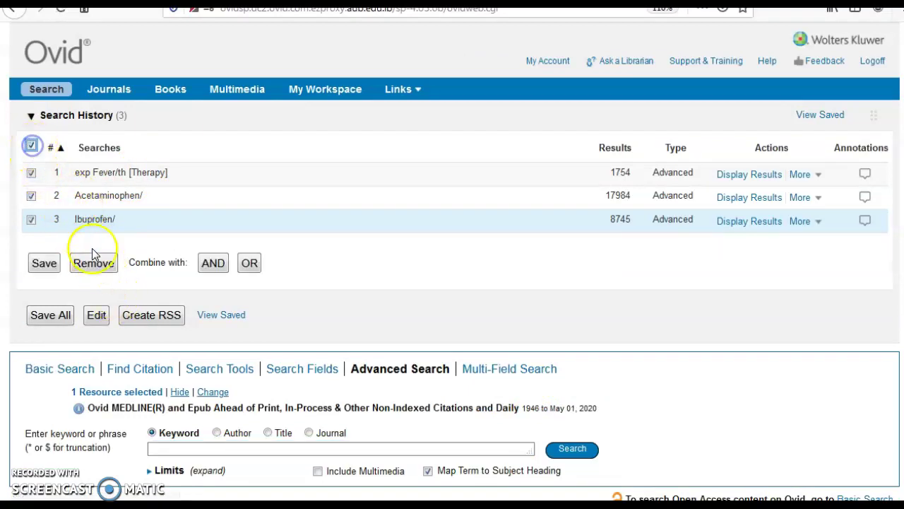
click(214, 264)
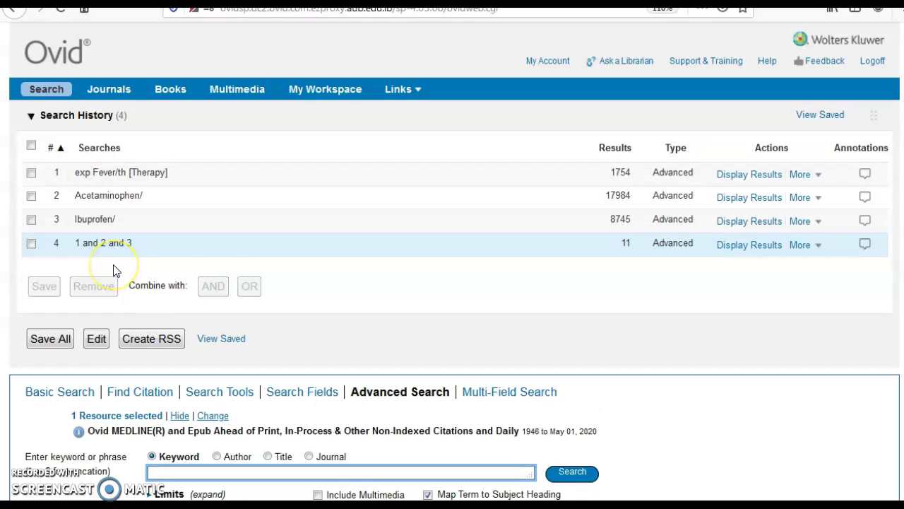
scroll(135, 323, down, 2)
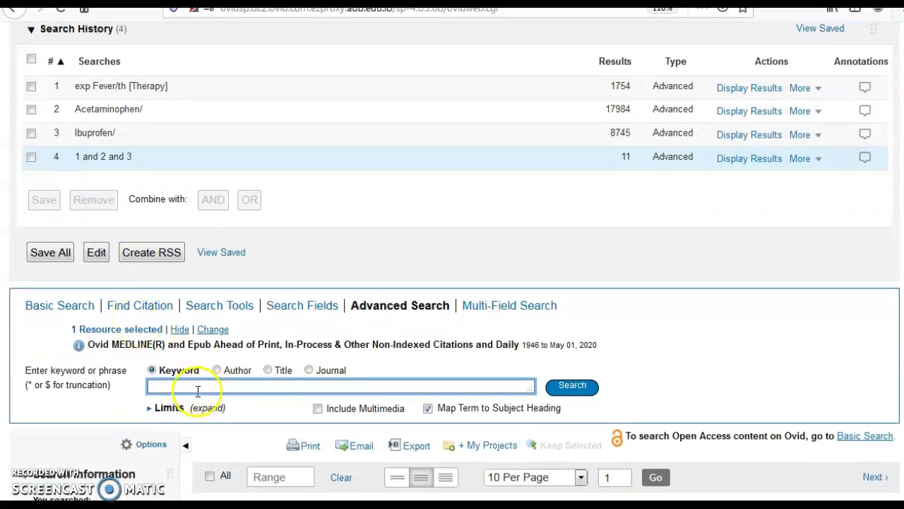
click(175, 409)
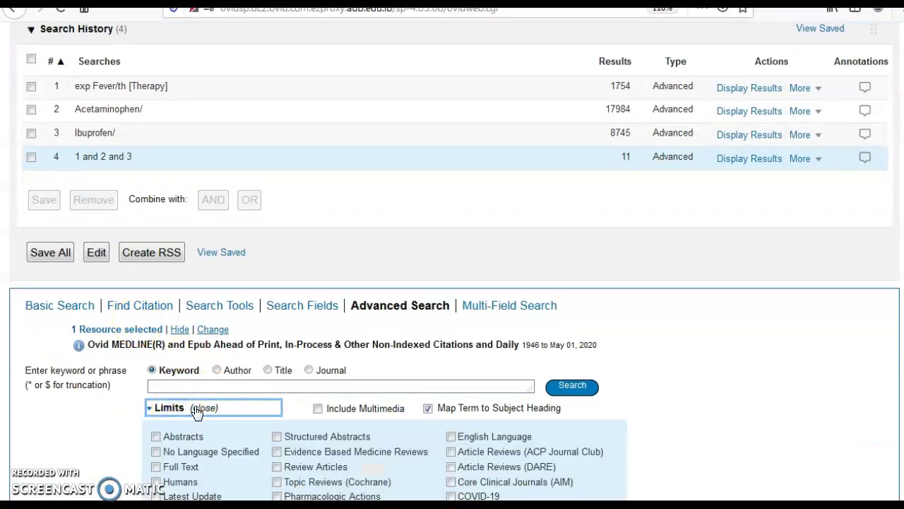
scroll(198, 412, down, 5)
Limit search 4 to the 'All Child (0 to 18 years)' age group, giving 9 results.
click(196, 290)
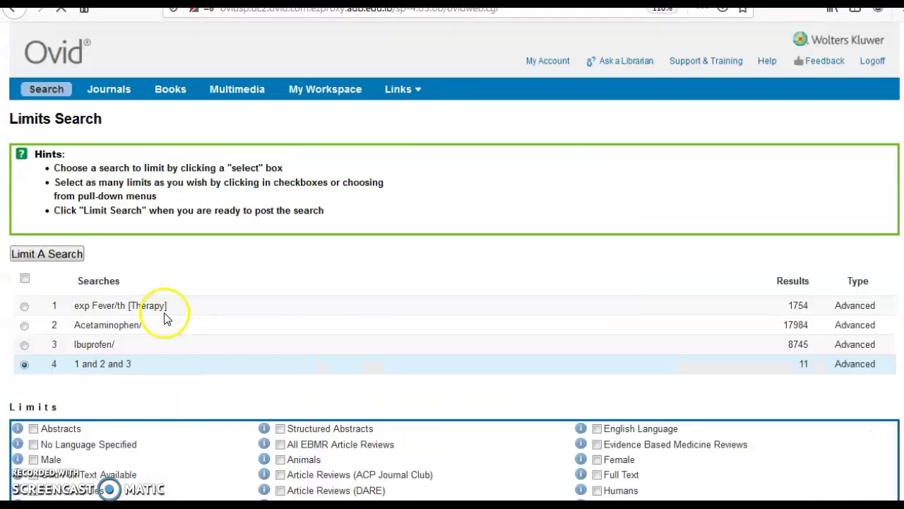
scroll(164, 320, down, 6)
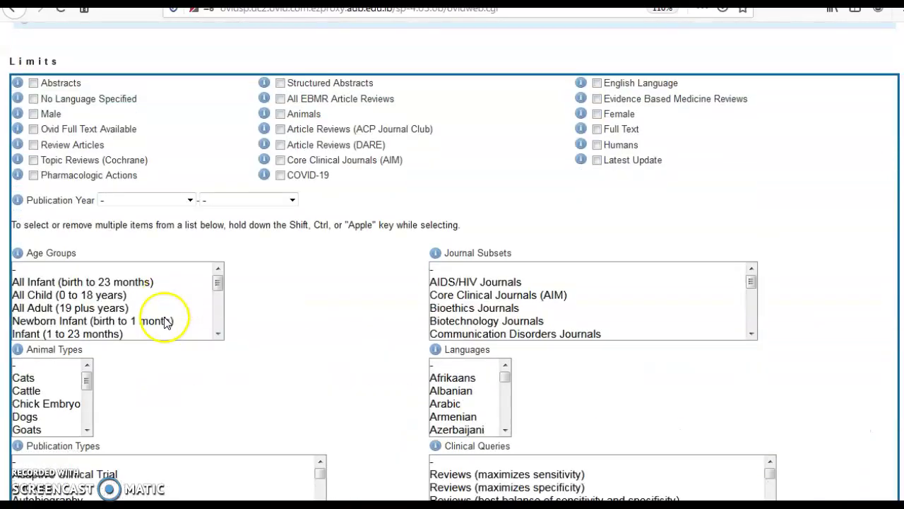
click(87, 295)
scroll(268, 299, down, 5)
scroll(243, 353, down, 2)
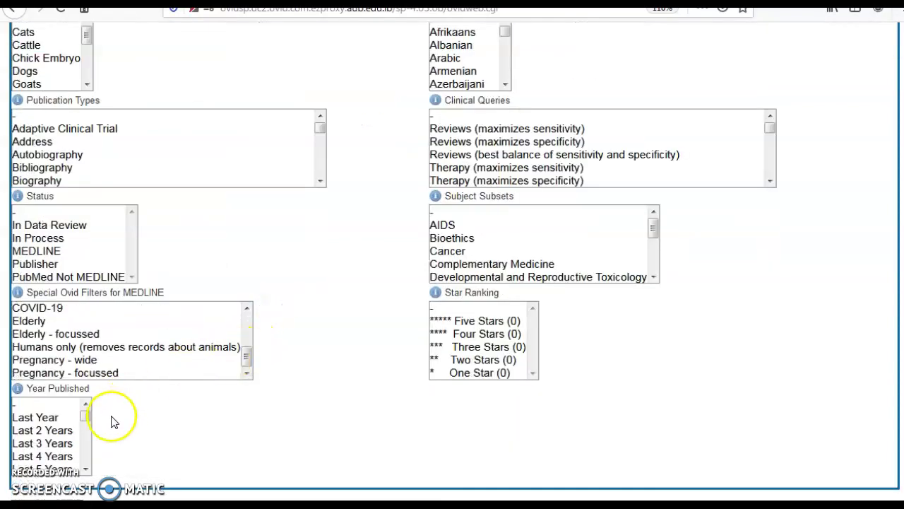
scroll(111, 419, down, 1)
click(44, 456)
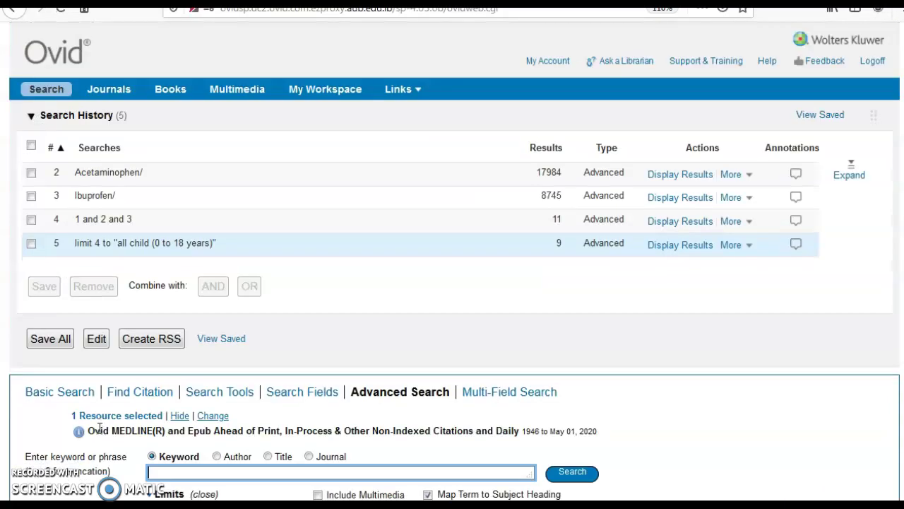
Reopen the Additional Limits page and scroll down to Clinical Queries.
scroll(178, 328, down, 1)
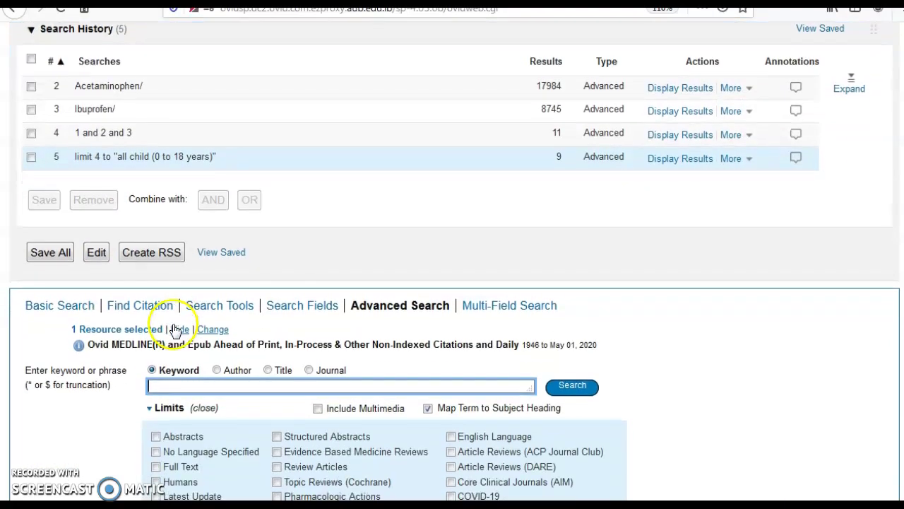
scroll(180, 382, down, 1)
click(171, 464)
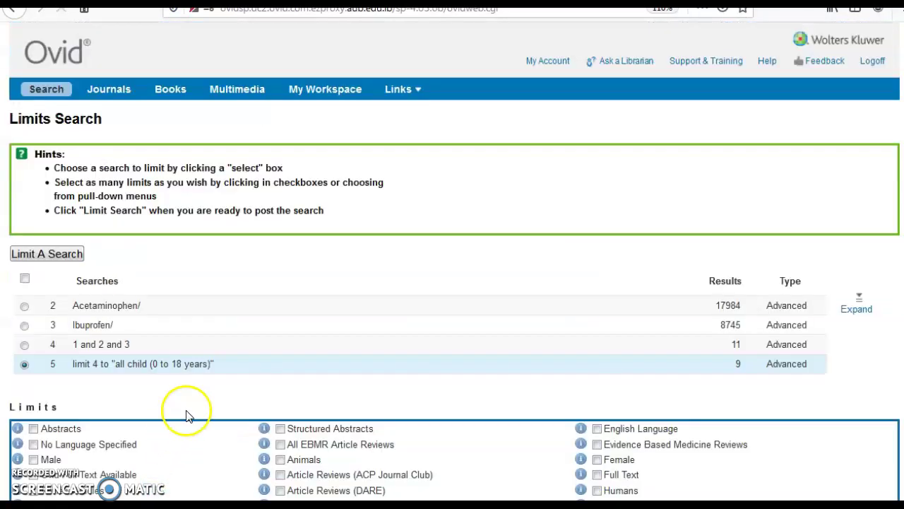
scroll(187, 412, down, 4)
scroll(455, 318, down, 5)
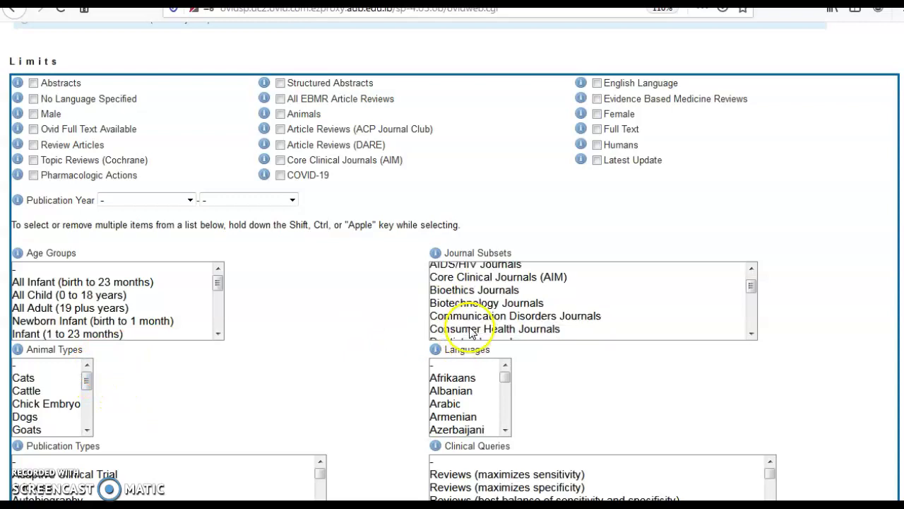
scroll(459, 406, down, 2)
scroll(460, 410, down, 5)
scroll(595, 414, down, 4)
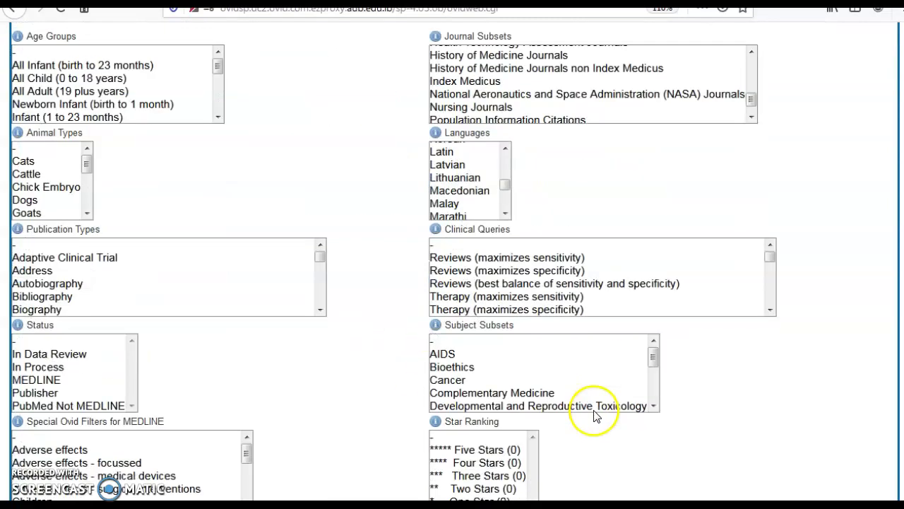
Select the 'Therapy (best balance of sensitivity and specificity)' clinical query.
click(494, 256)
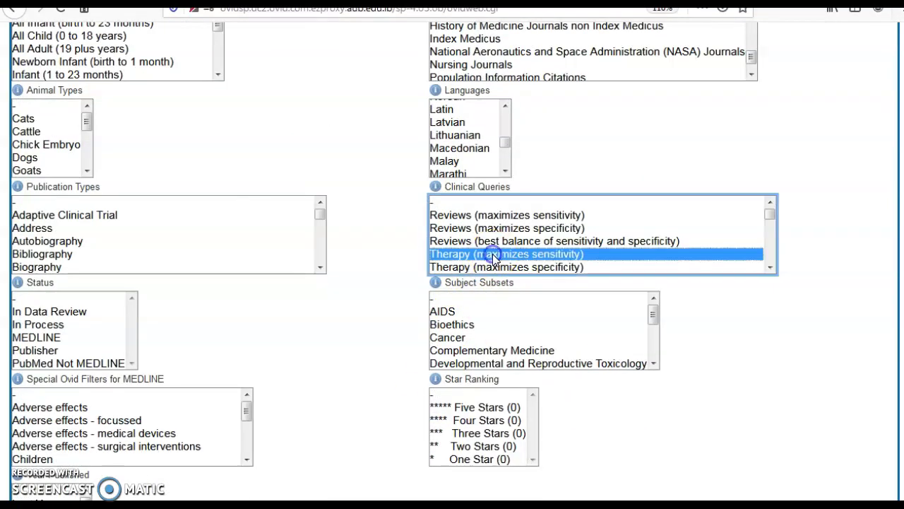
click(544, 269)
scroll(545, 269, down, 3)
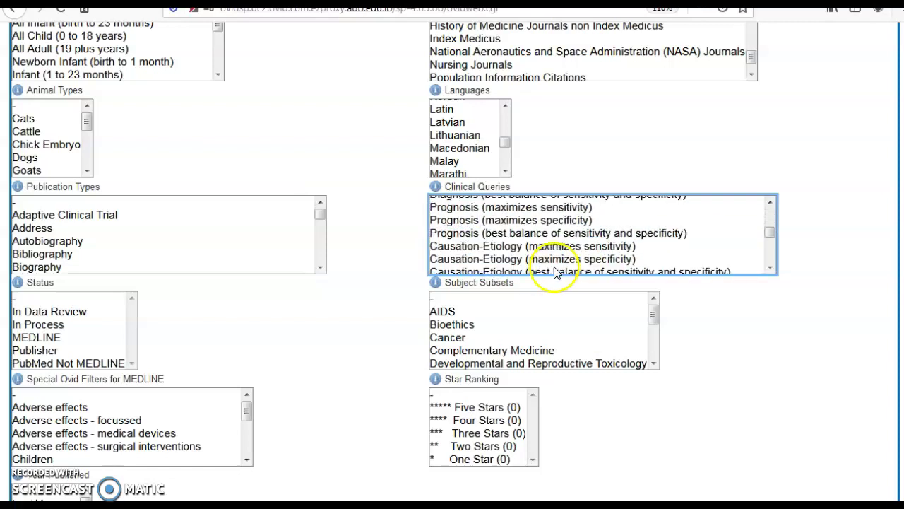
scroll(559, 258, up, 2)
click(575, 223)
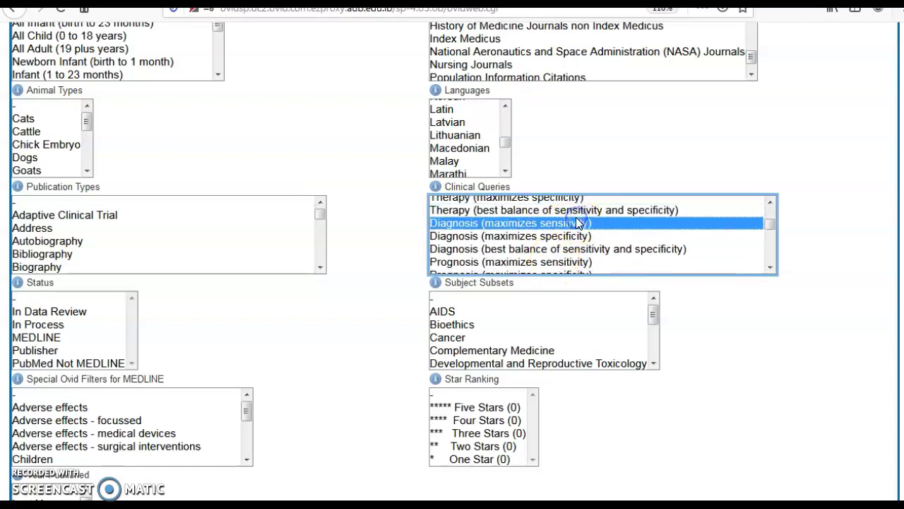
click(580, 209)
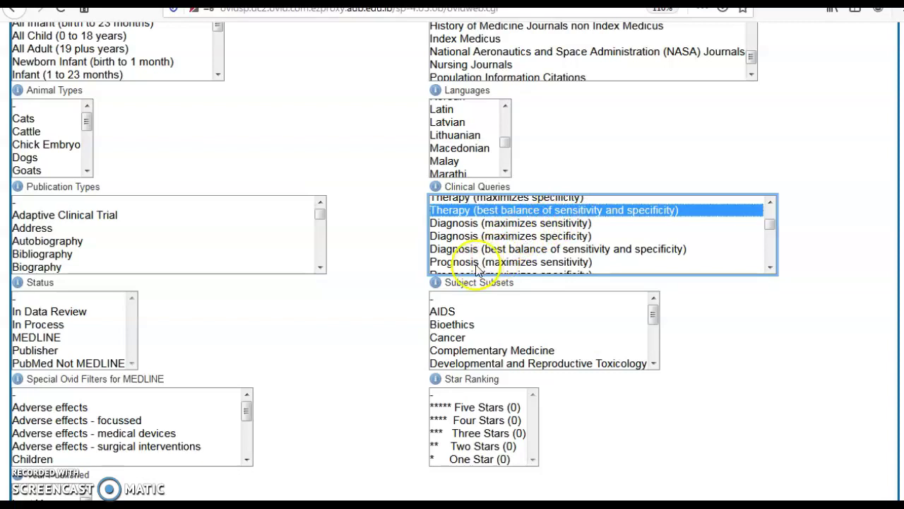
scroll(445, 236, up, 2)
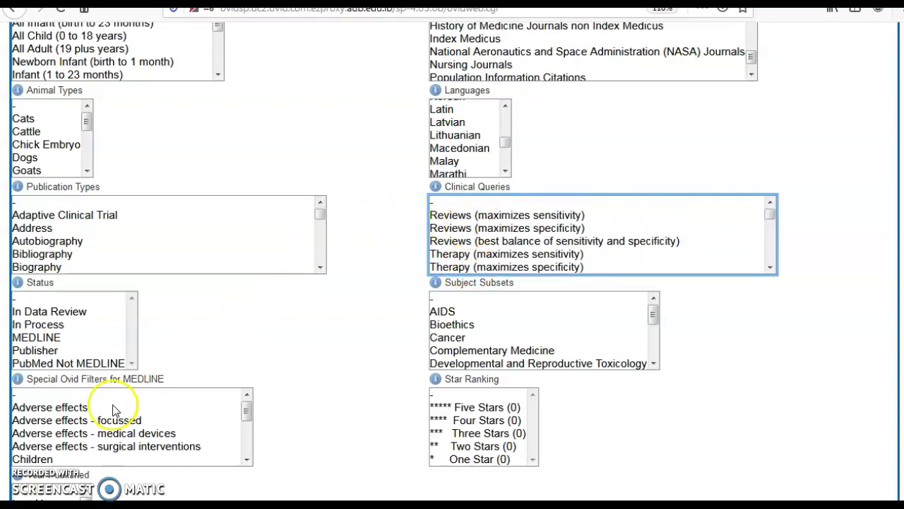
scroll(226, 368, down, 1)
scroll(226, 369, down, 1)
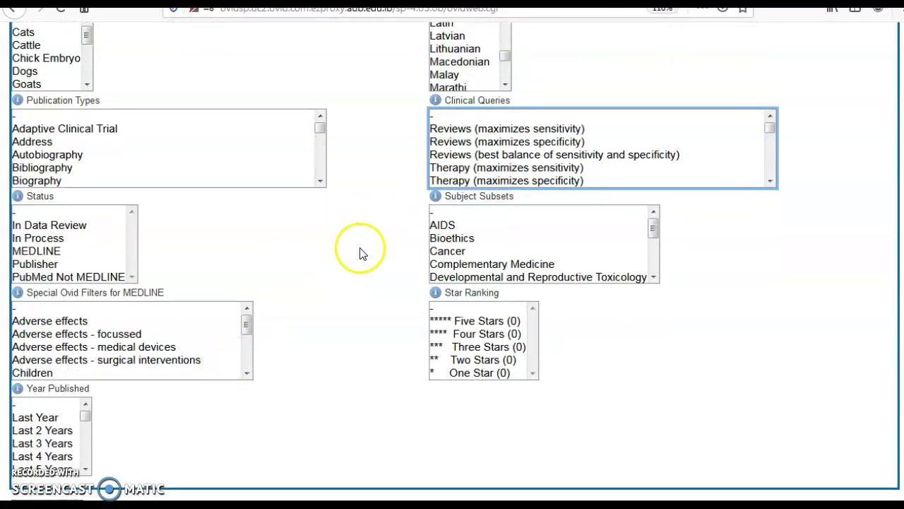
scroll(361, 241, down, 1)
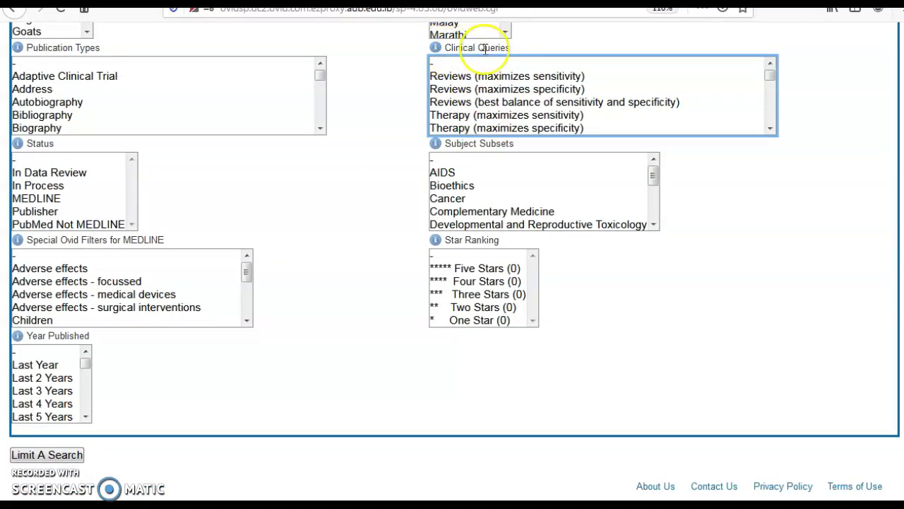
Reset the Publication Types limit back to '-' so no publication type is applied.
click(113, 116)
key(r)
key(Down)
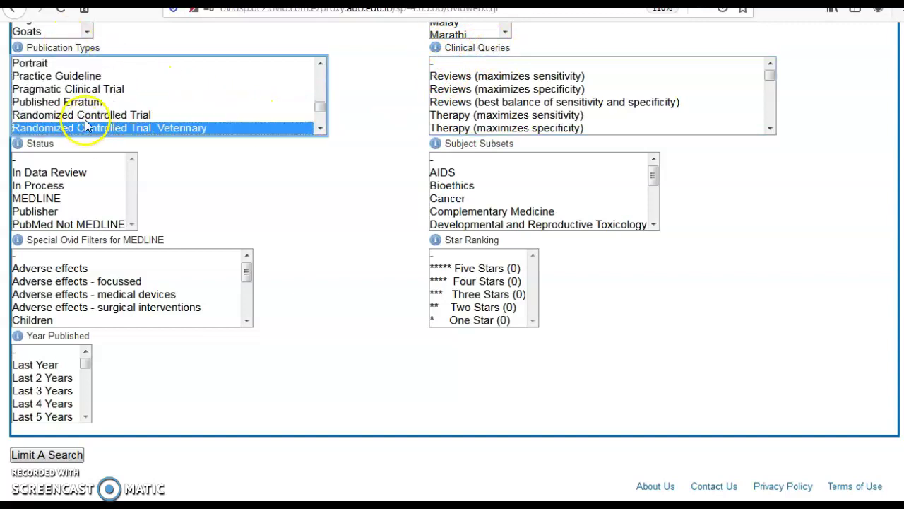
click(87, 116)
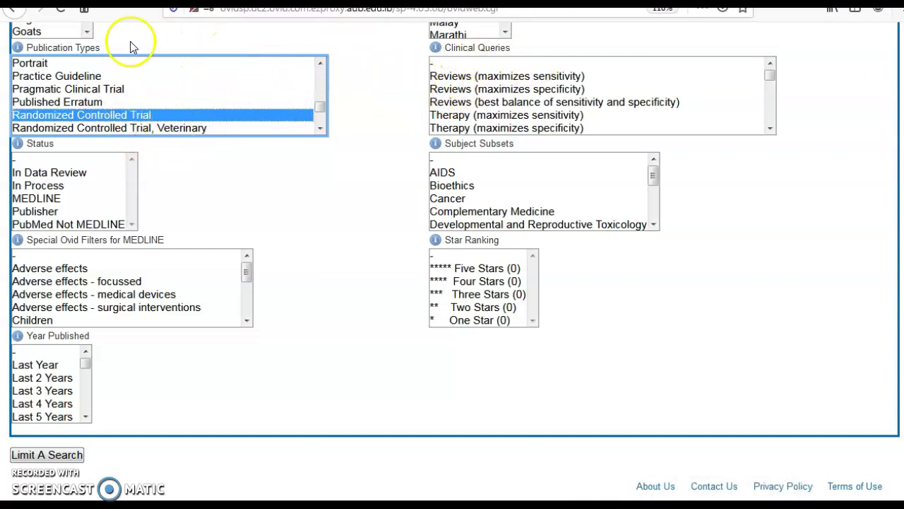
drag(322, 110, 319, 70)
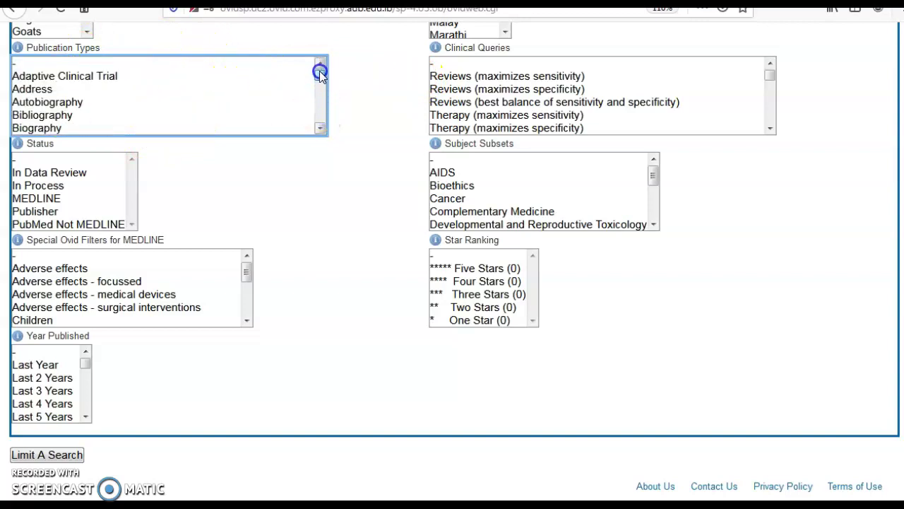
click(219, 63)
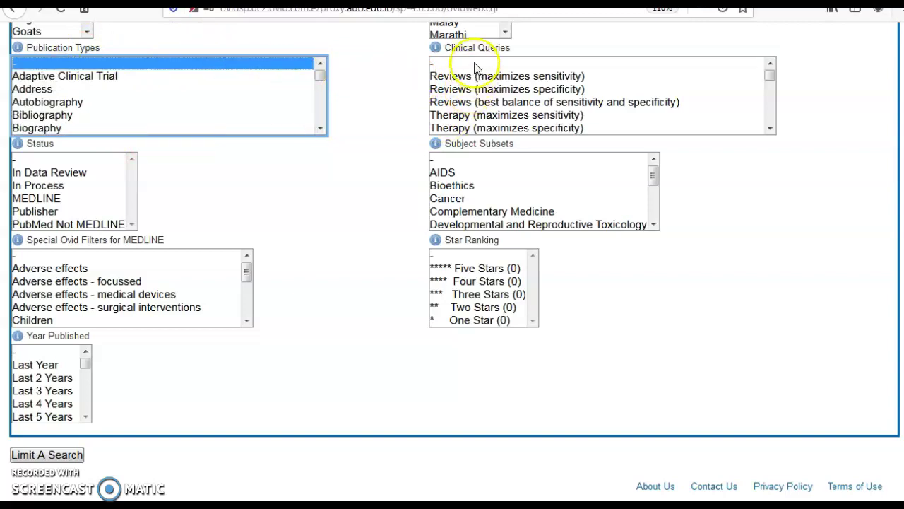
scroll(448, 89, up, 2)
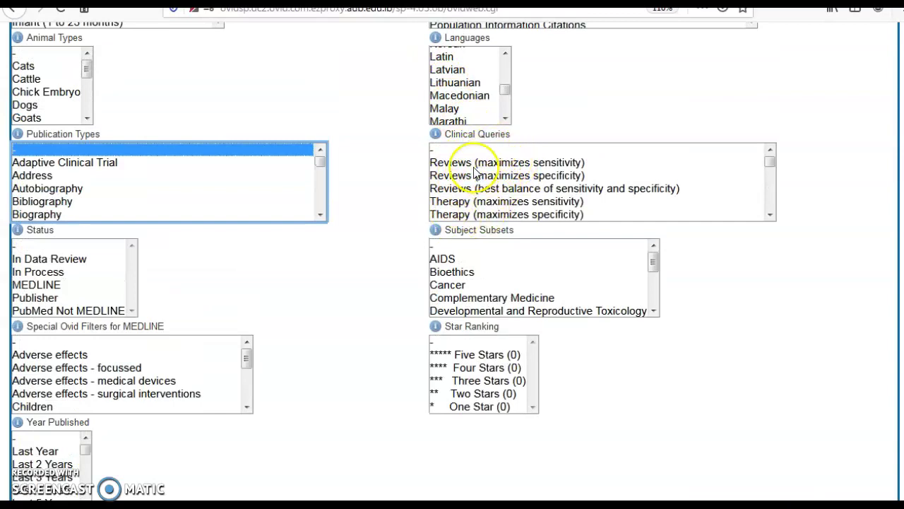
Limit search 5 to Therapy (maximizes sensitivity), creating search 6 with 9 results.
click(498, 201)
click(332, 262)
scroll(332, 262, down, 2)
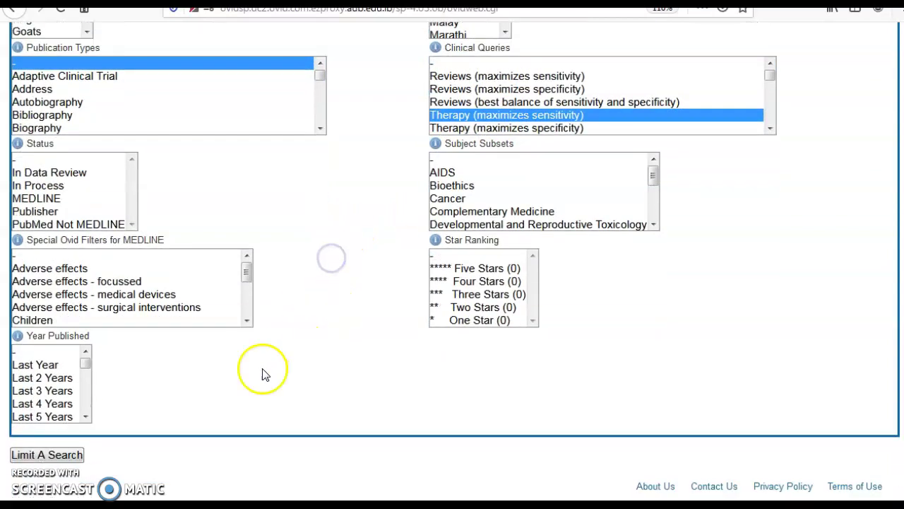
click(36, 456)
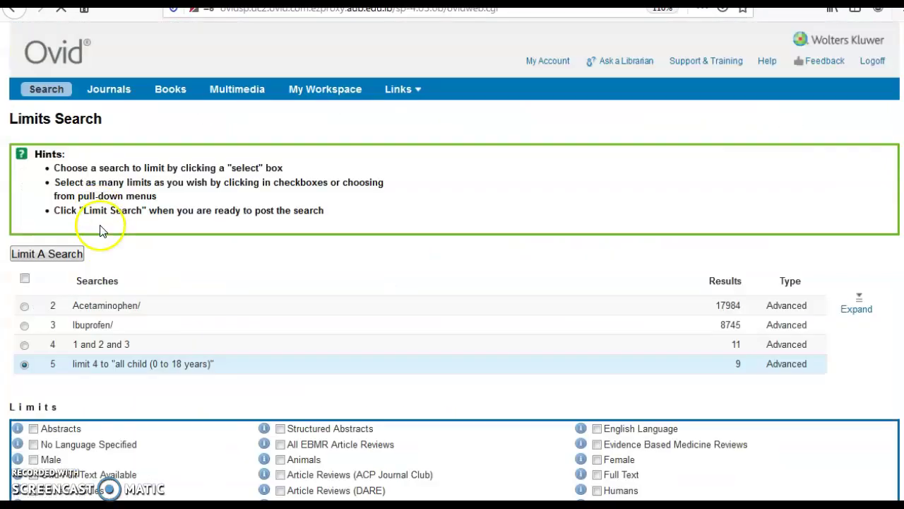
click(24, 258)
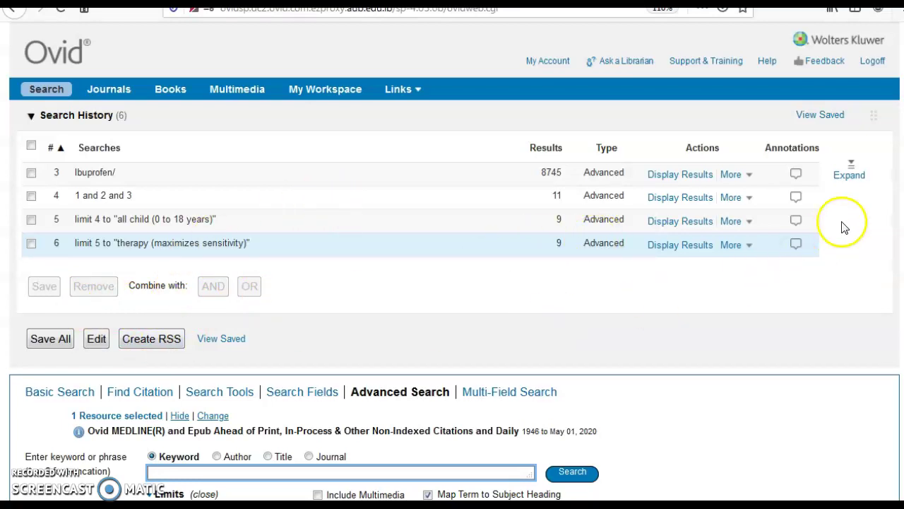
Copy 'exp Fever' from search 1 and run 'exp Fever/ and 2 and 3', giving 176 results.
click(853, 176)
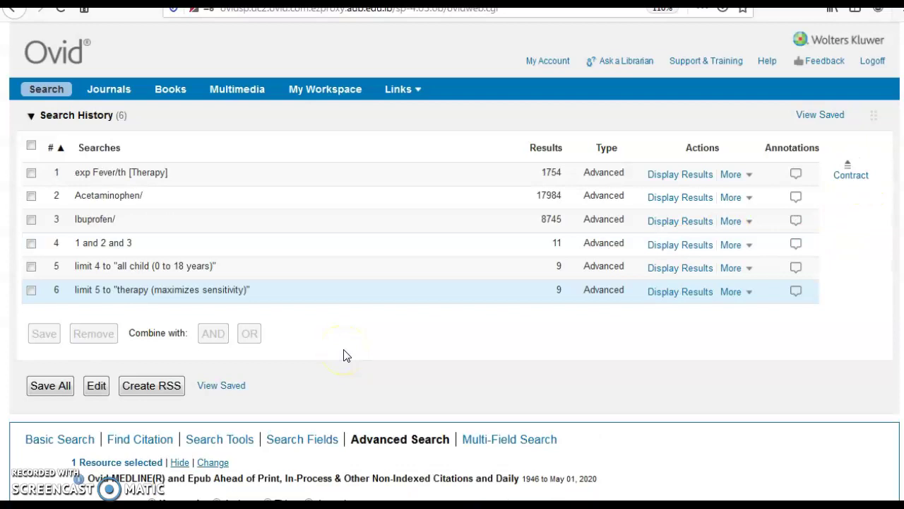
drag(132, 172, 191, 174)
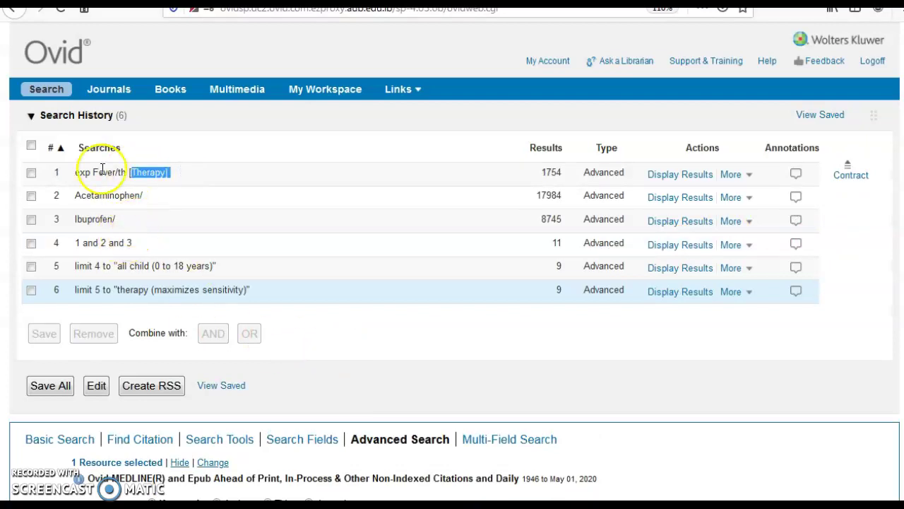
drag(112, 172, 65, 171)
key(ctrl+c)
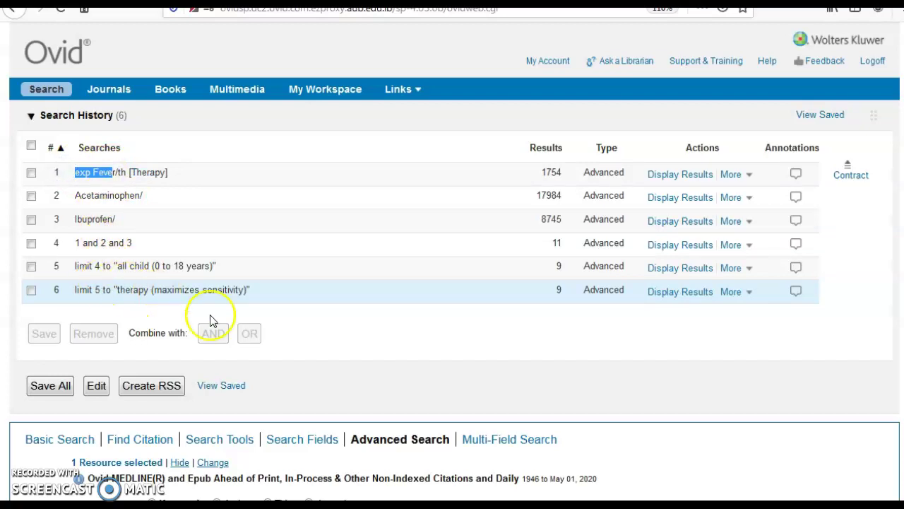
scroll(233, 323, down, 2)
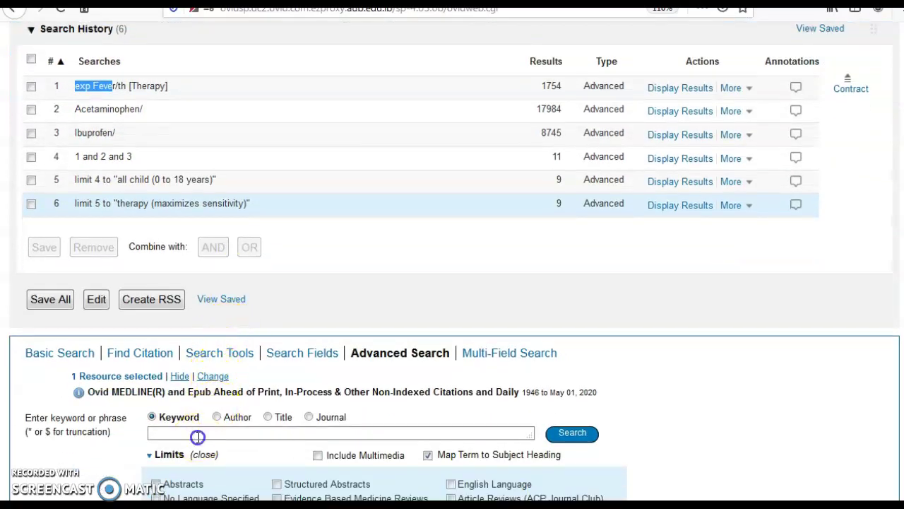
click(198, 434)
key(ctrl+v)
text(/)
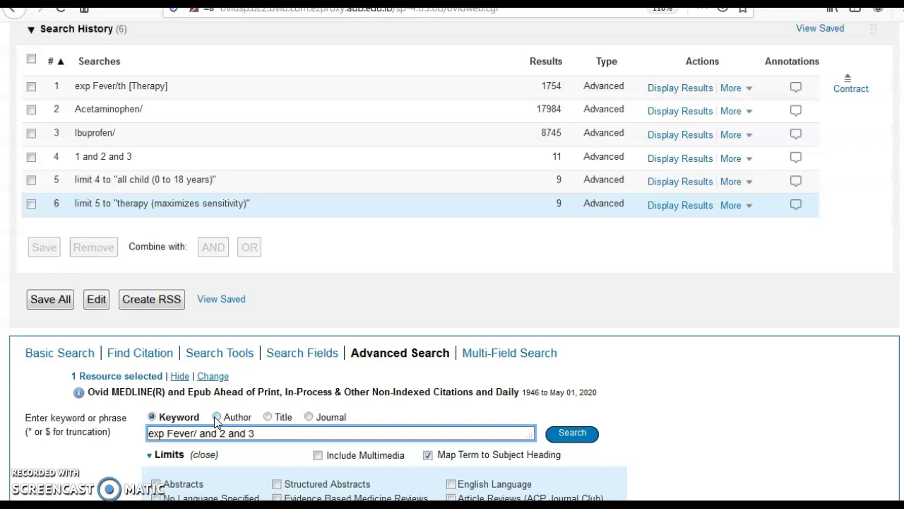
click(570, 434)
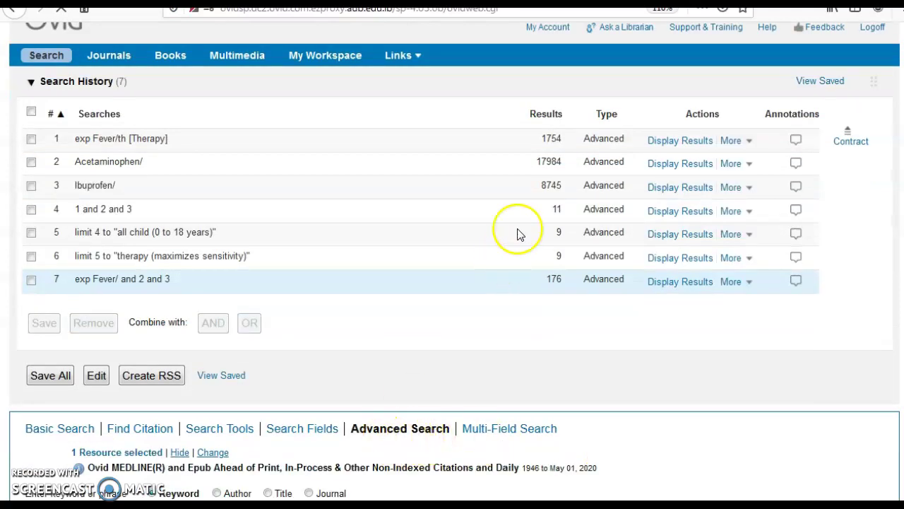
Highlight the result counts of search 4 (11) and search 7 (176) for comparison.
click(542, 213)
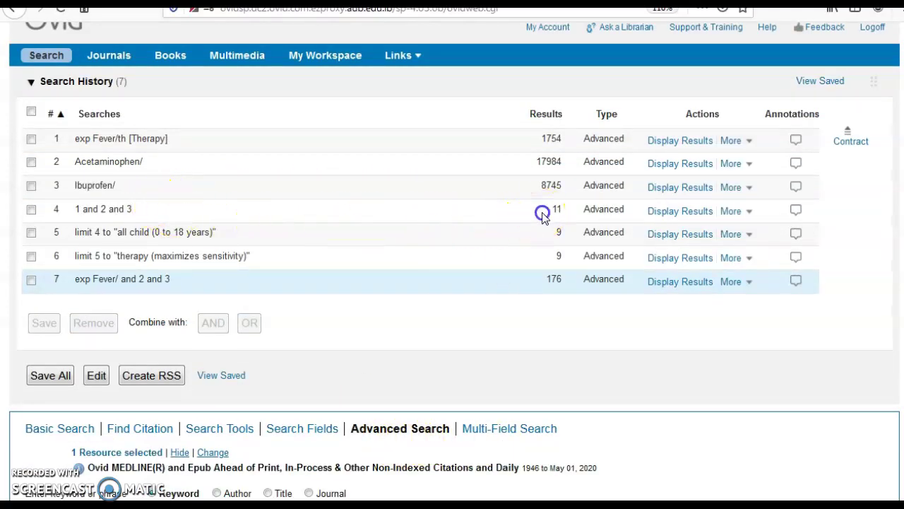
drag(542, 215, 571, 213)
drag(542, 279, 571, 280)
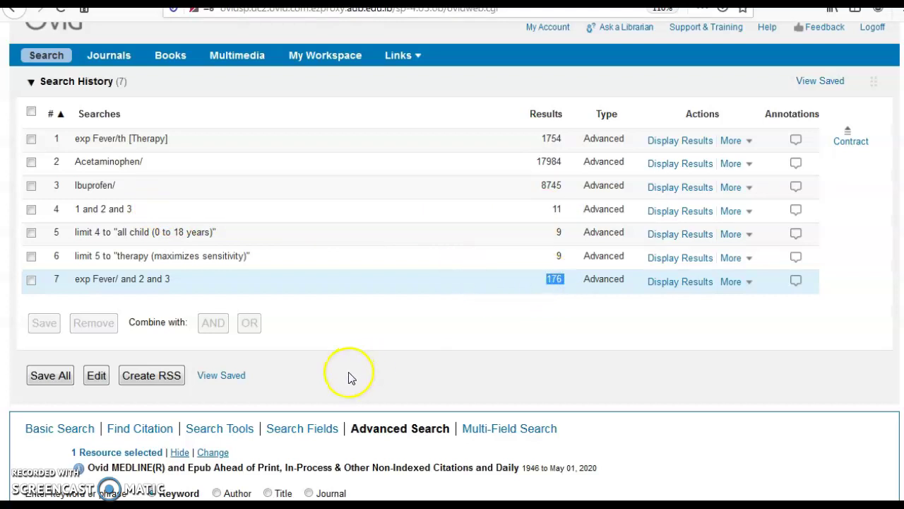
Limit search 7 to All Child (0 to 18 years) and Therapy (maximizes sensitivity), giving 149 results.
scroll(346, 370, down, 5)
click(180, 324)
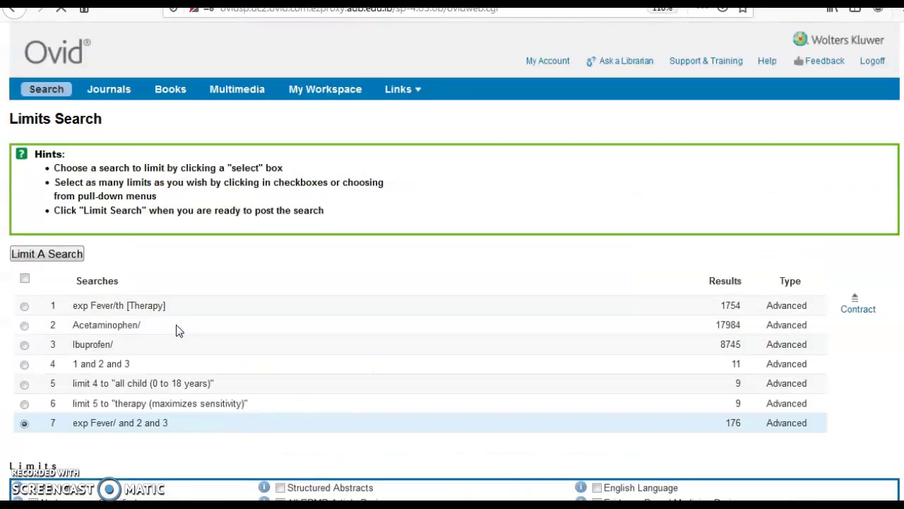
scroll(111, 344, down, 5)
click(67, 353)
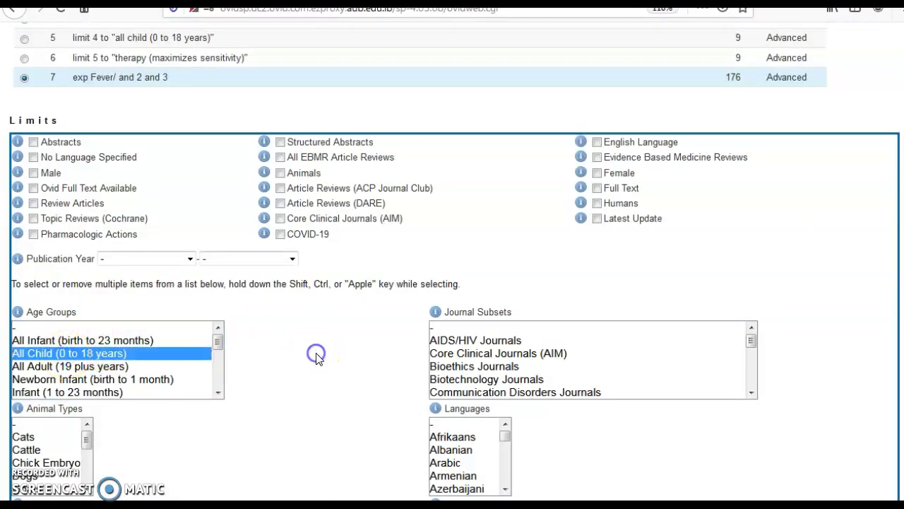
scroll(317, 355, down, 5)
click(480, 227)
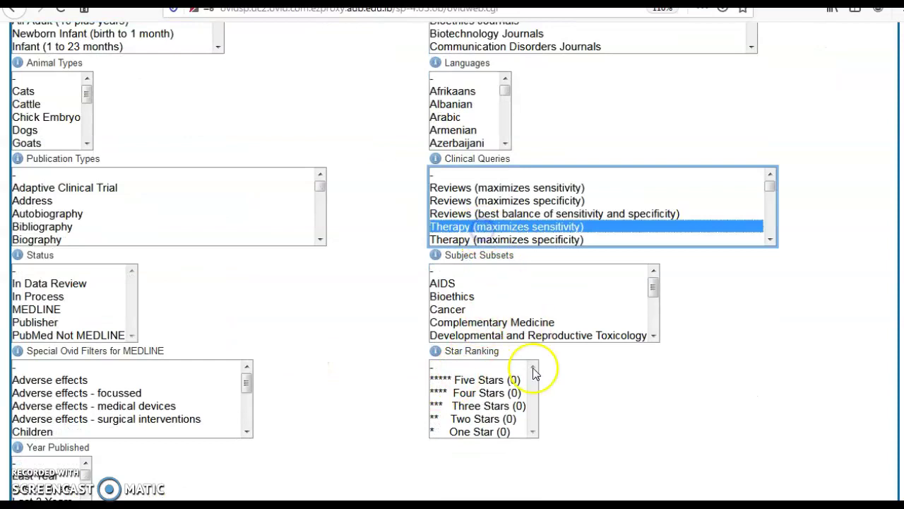
scroll(196, 464, down, 3)
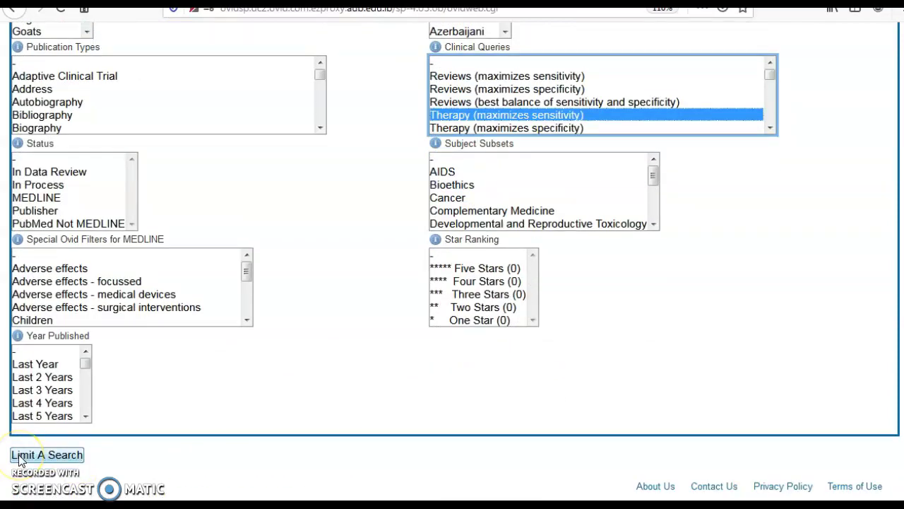
scroll(32, 417, up, 10)
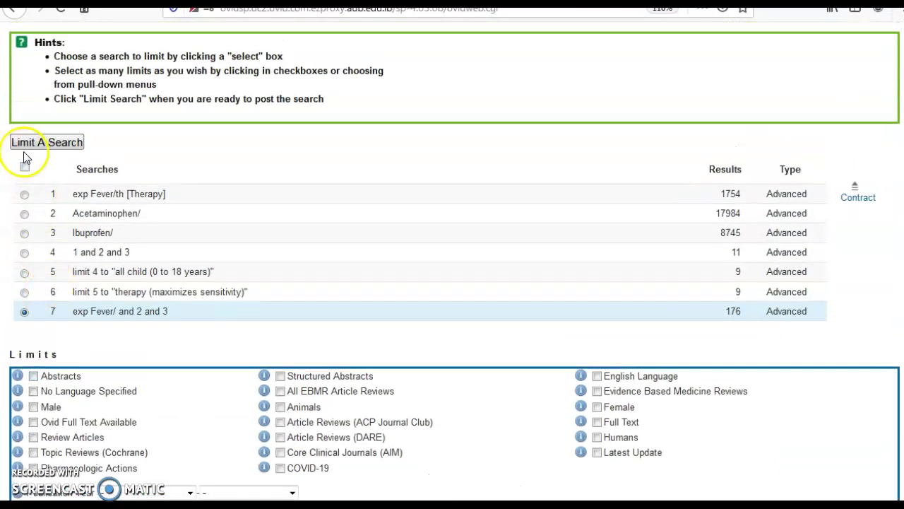
click(45, 139)
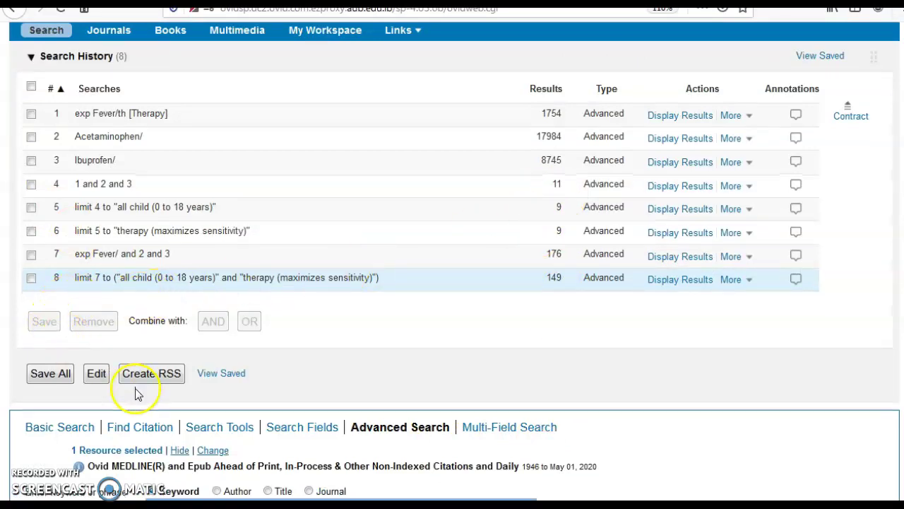
scroll(137, 394, down, 3)
Limit search 7 to Therapy (maximizes specificity) and All Child (0 to 18 years), giving 41 results.
scroll(182, 370, down, 3)
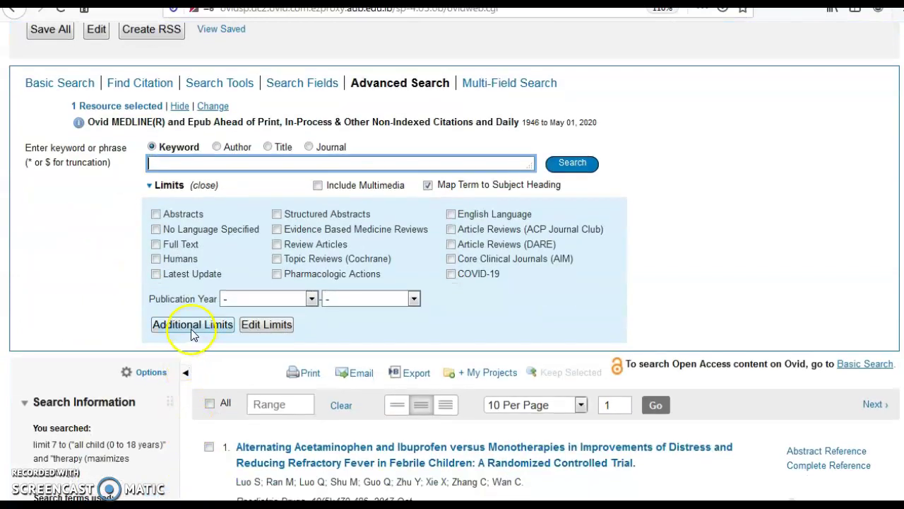
click(193, 327)
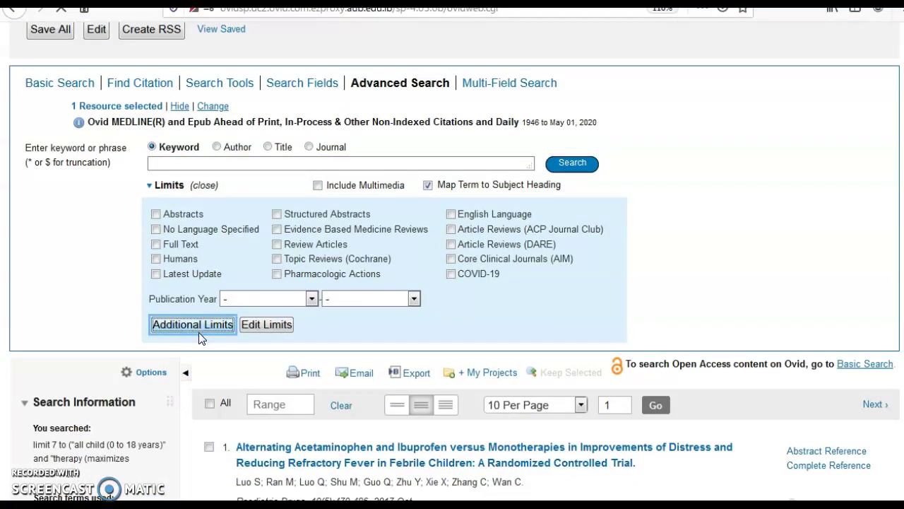
scroll(195, 337, down, 3)
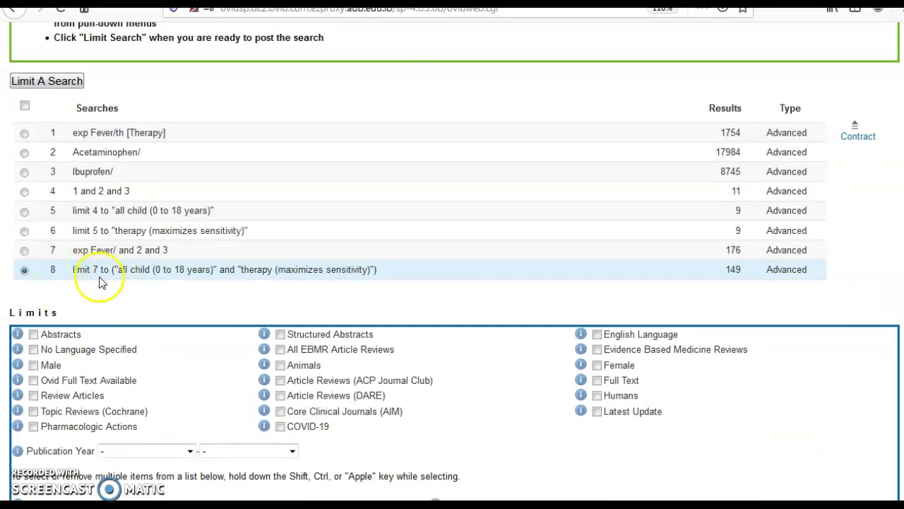
click(24, 250)
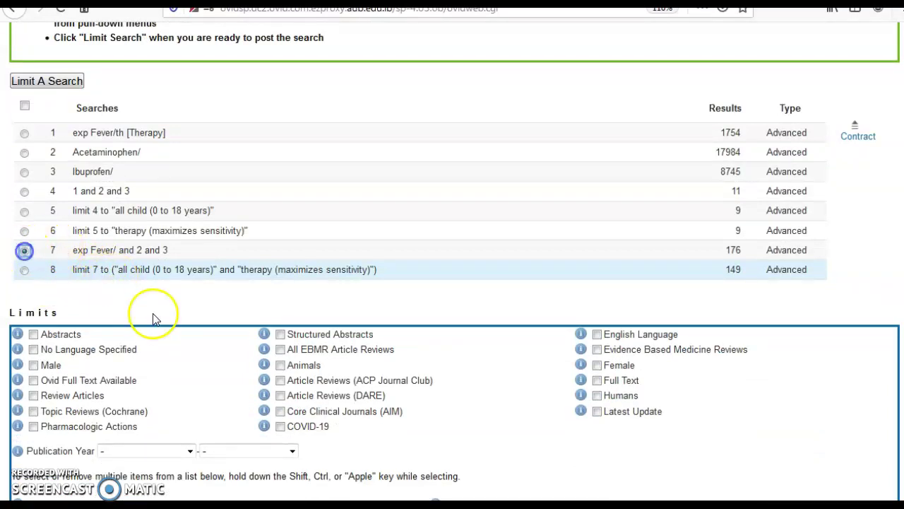
scroll(151, 315, down, 6)
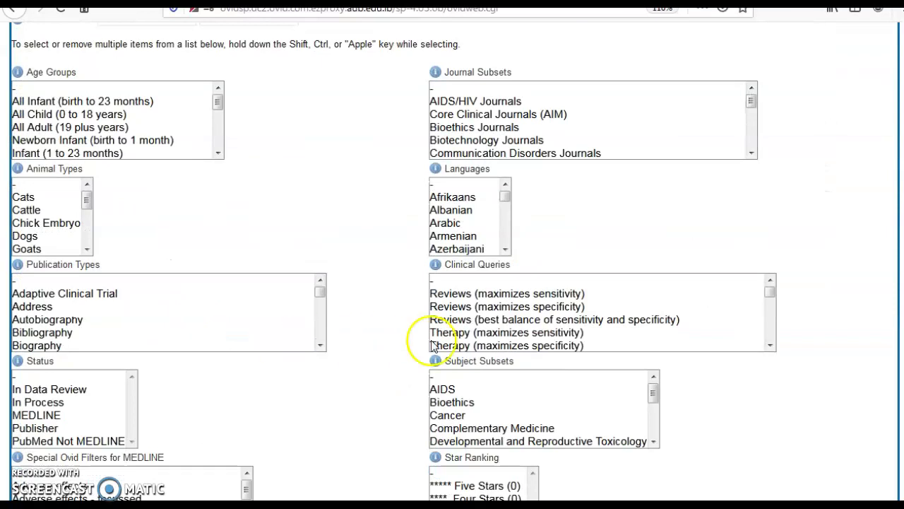
click(503, 346)
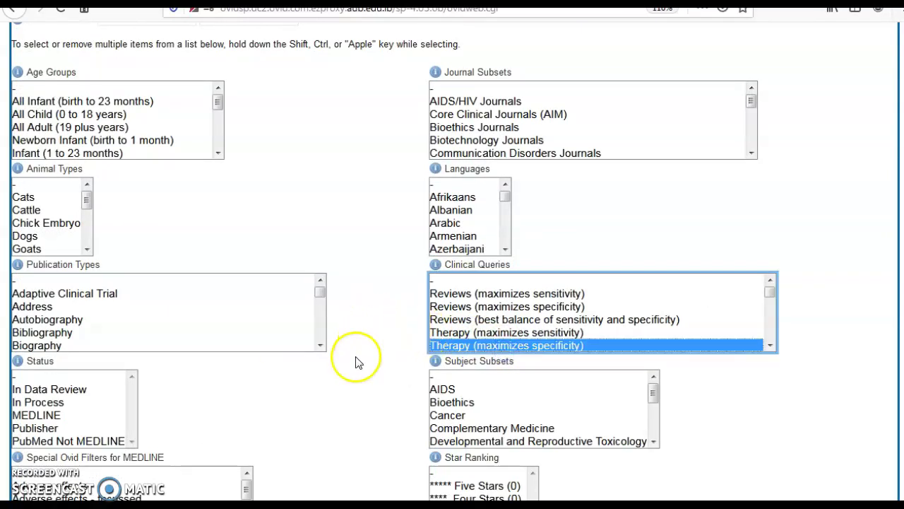
scroll(357, 363, down, 3)
scroll(97, 142, up, 1)
scroll(94, 99, up, 5)
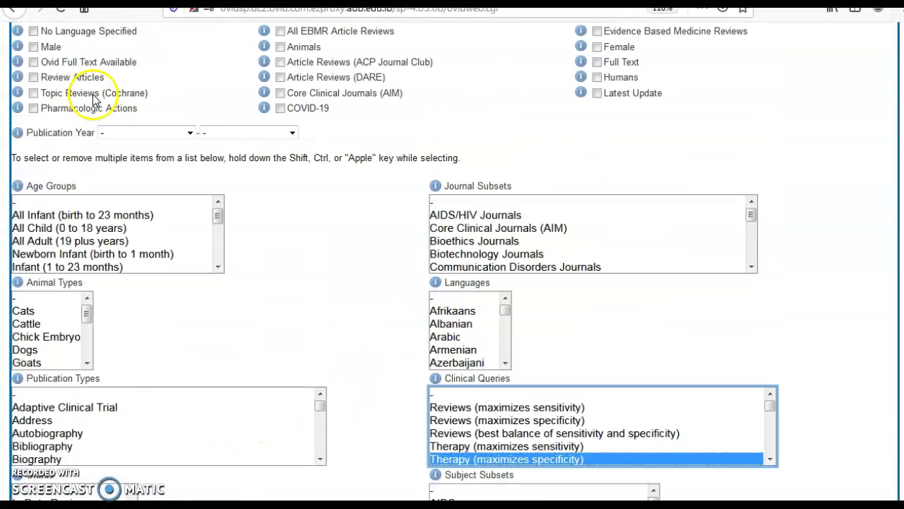
click(63, 242)
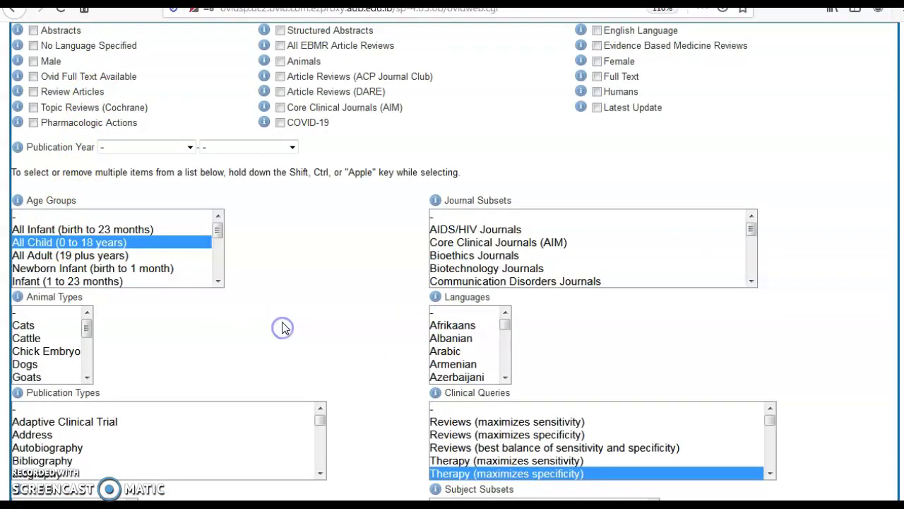
scroll(282, 329, down, 5)
click(72, 454)
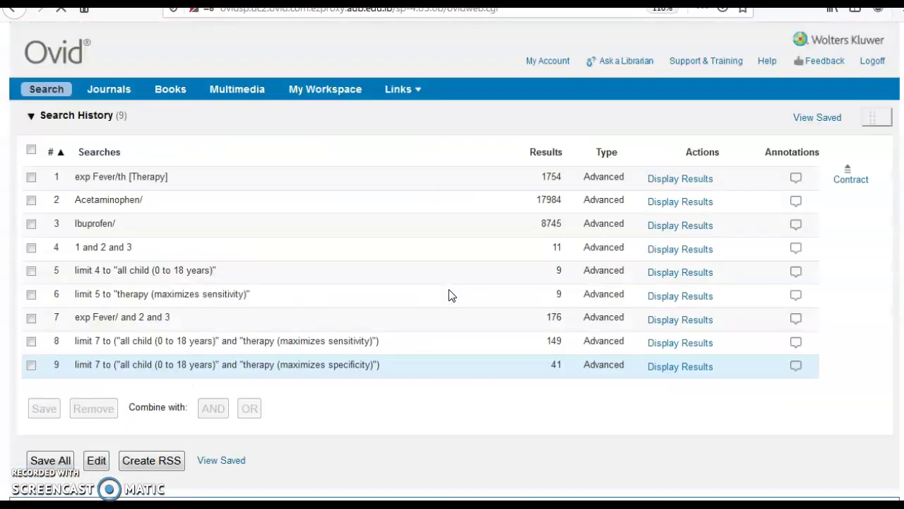
Scroll through the nine-line Ovid search history, then switch to Chrome's PubMed homepage.
scroll(447, 295, down, 2)
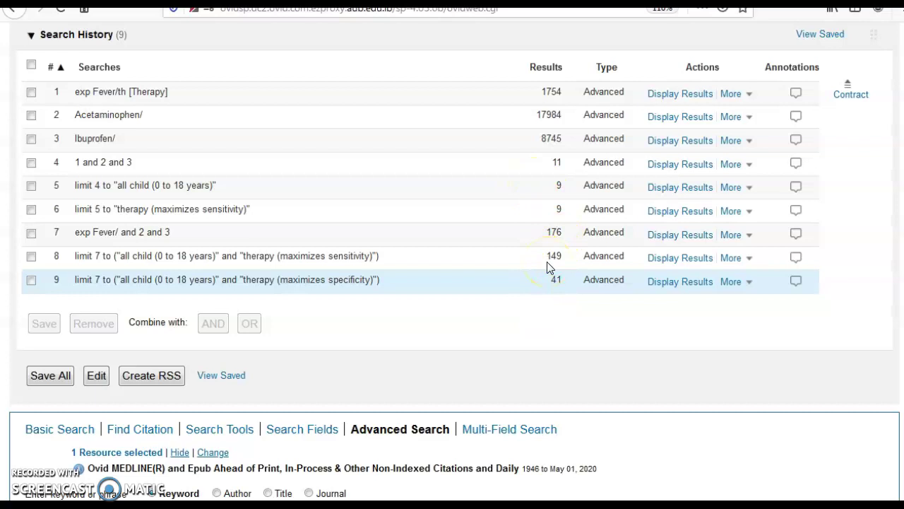
scroll(550, 267, up, 2)
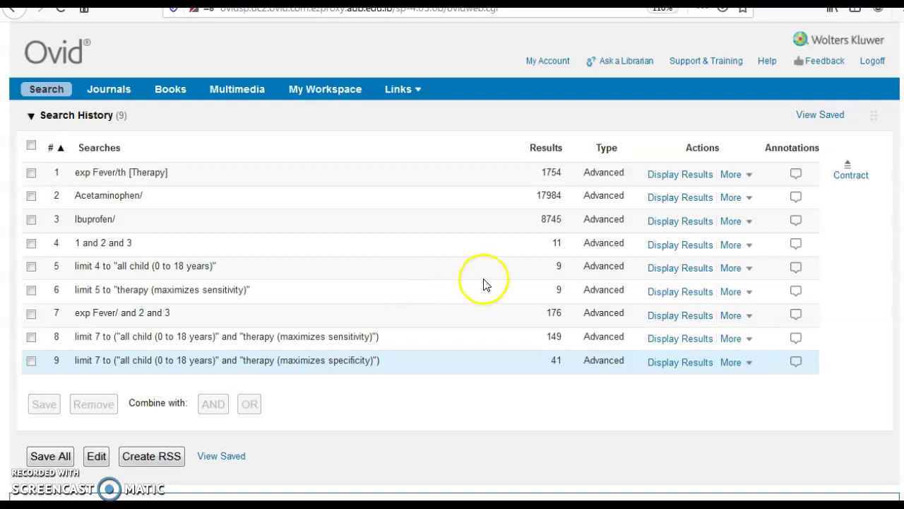
scroll(485, 283, down, 3)
scroll(487, 284, up, 1)
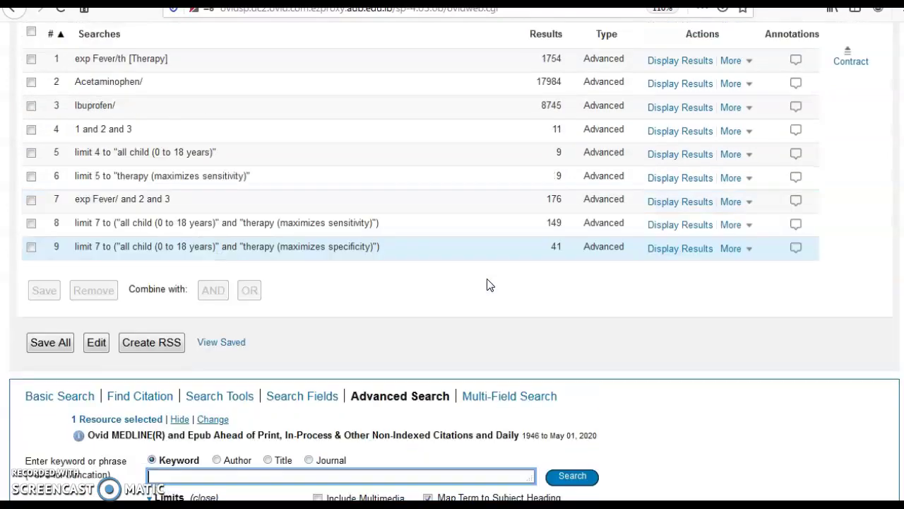
scroll(488, 285, up, 2)
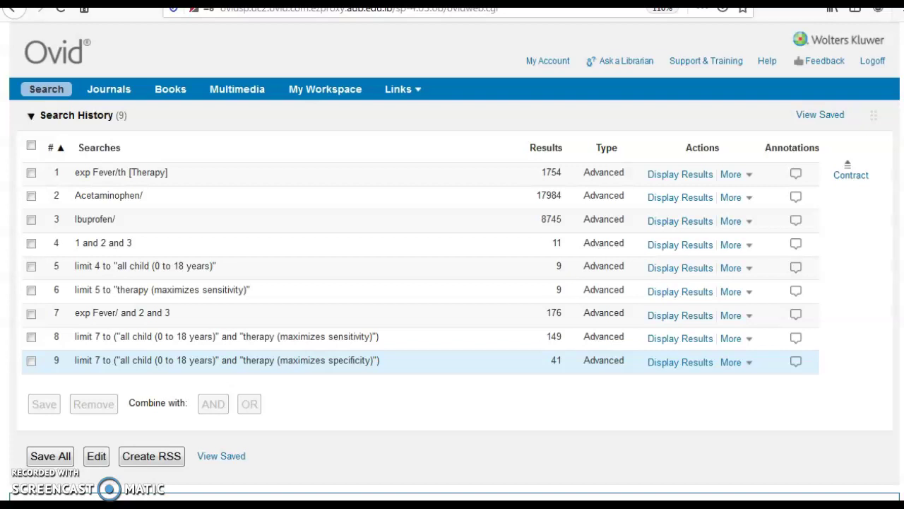
key(alt+Tab)
key(Tab)
key(Tab)
key(Tab)
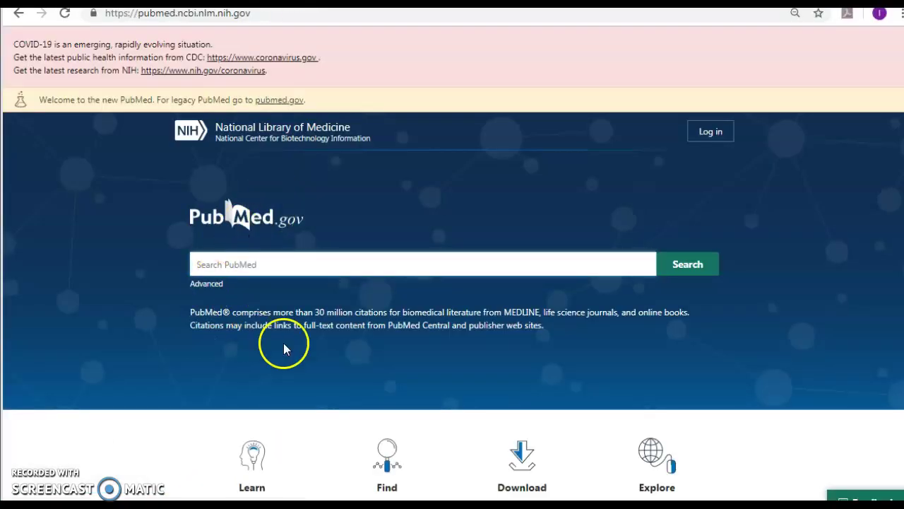
Run a PubMed Clinical Queries search for 'fever ibuprofen paracetamol'.
scroll(283, 347, down, 3)
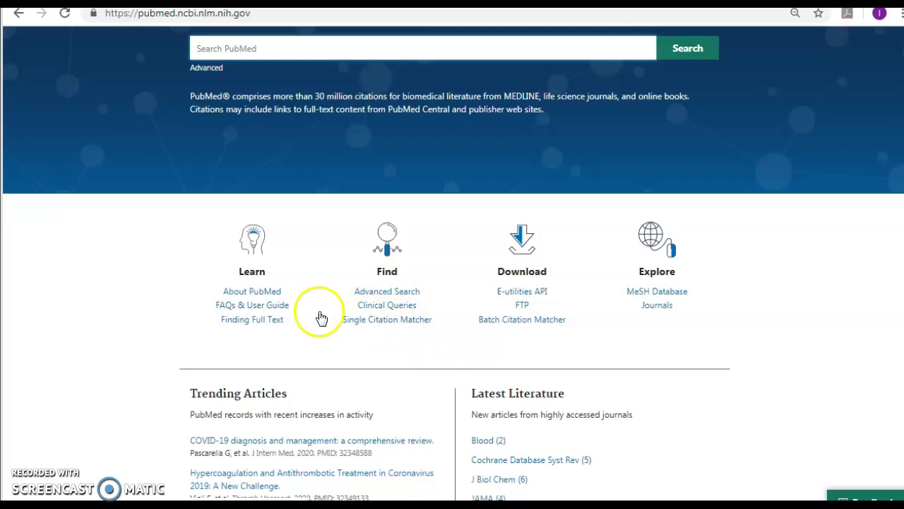
click(390, 309)
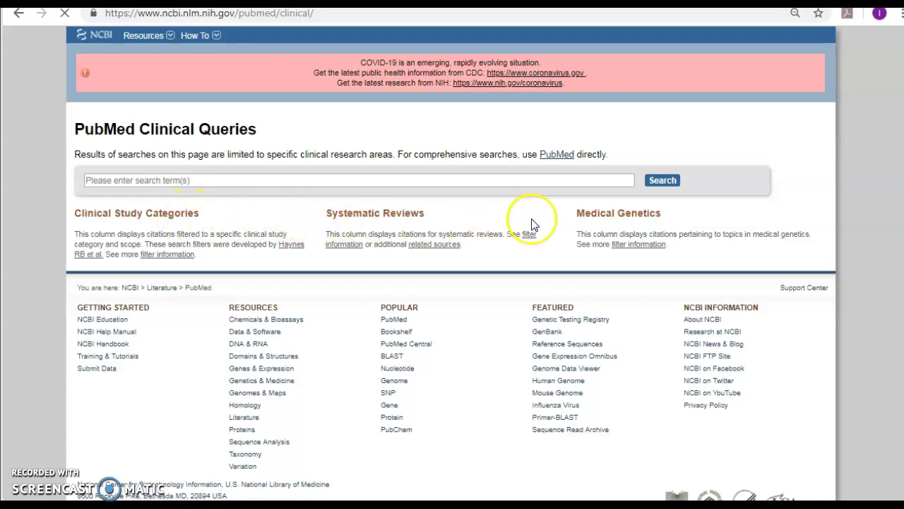
click(370, 181)
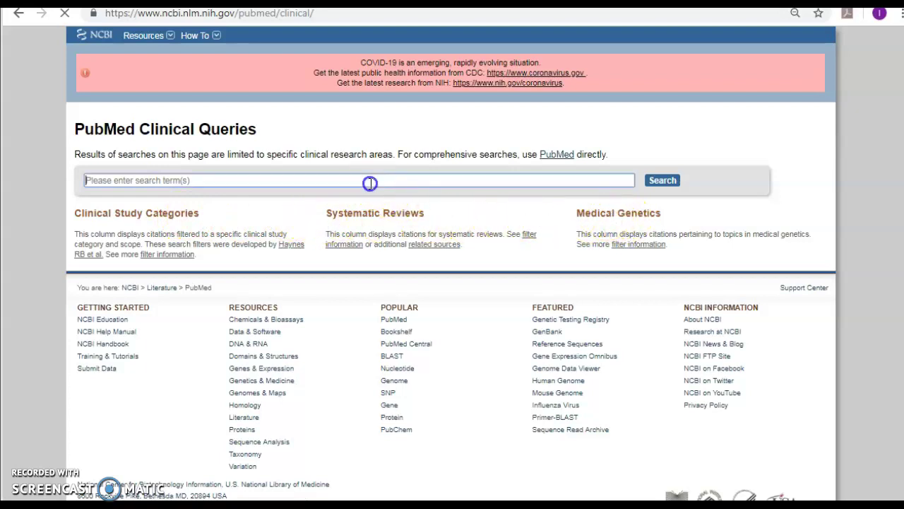
text(fever ibuprofen paracetamol)
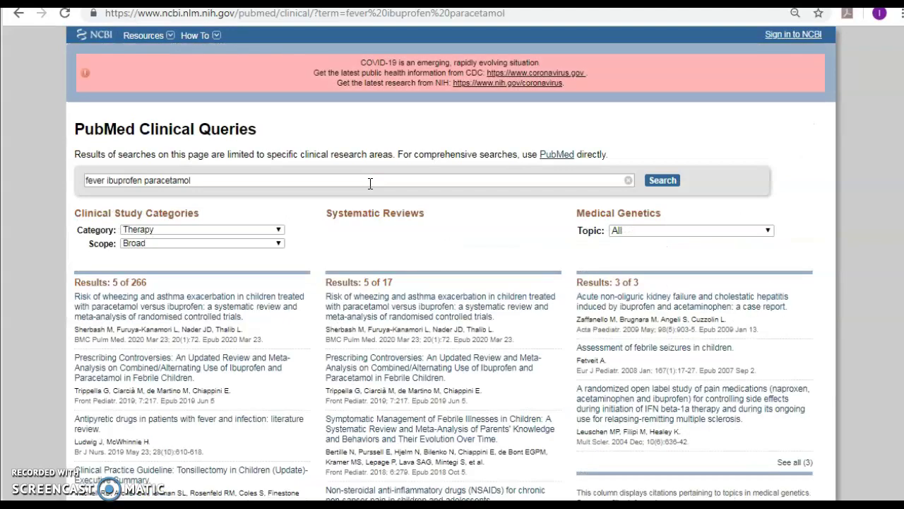
Open the full list of the 266 Therapy study category results.
double_click(134, 282)
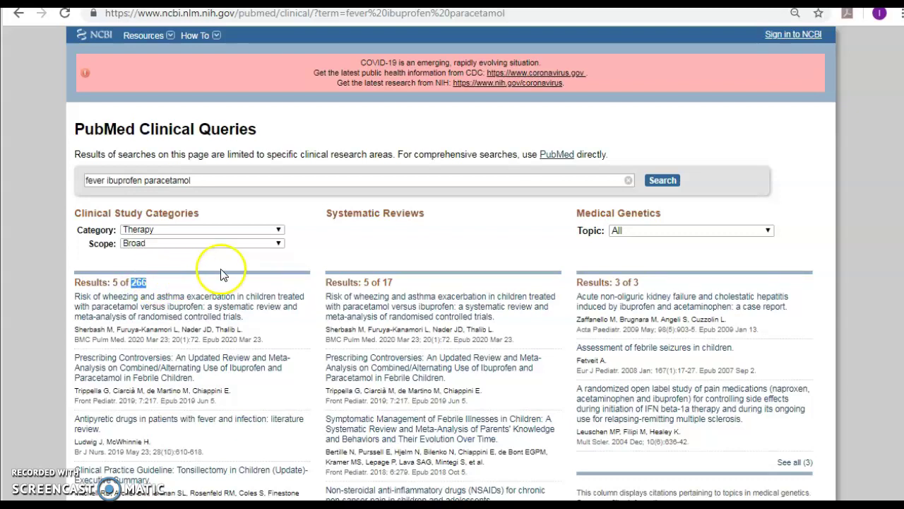
scroll(302, 269, down, 1)
scroll(302, 269, down, 3)
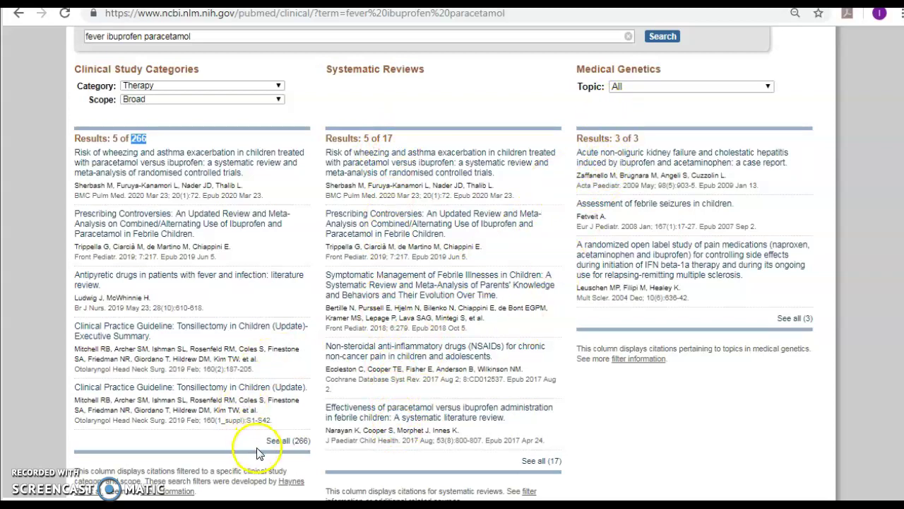
click(282, 446)
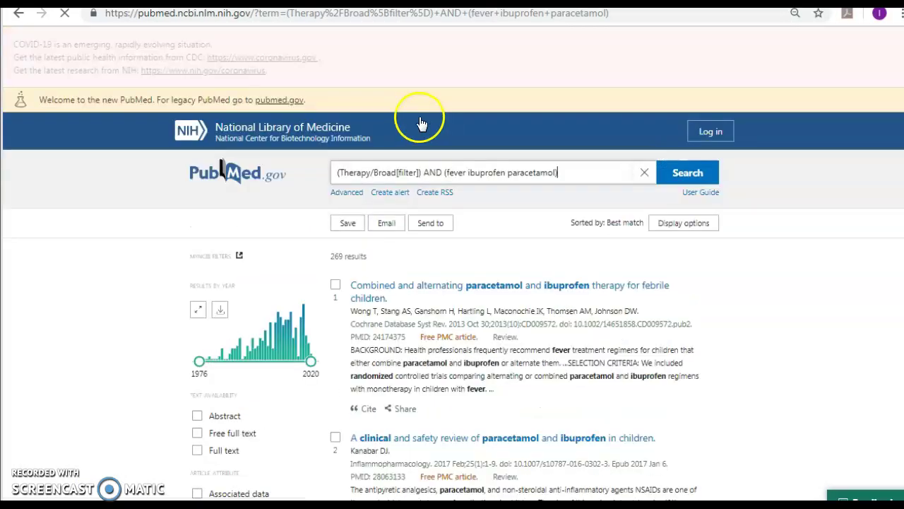
Filter the therapy results to the Child: birth-18 years age group, leaving 214 results.
scroll(456, 242, down, 3)
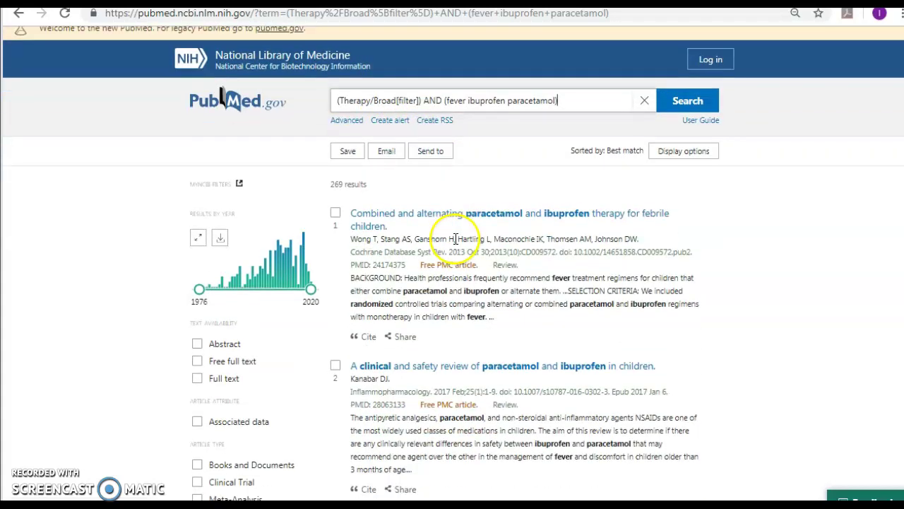
scroll(336, 314, down, 2)
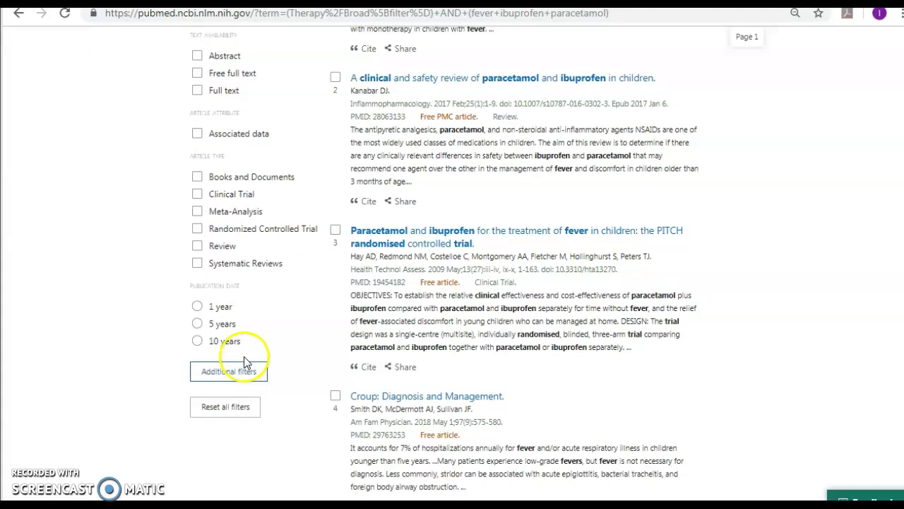
click(228, 371)
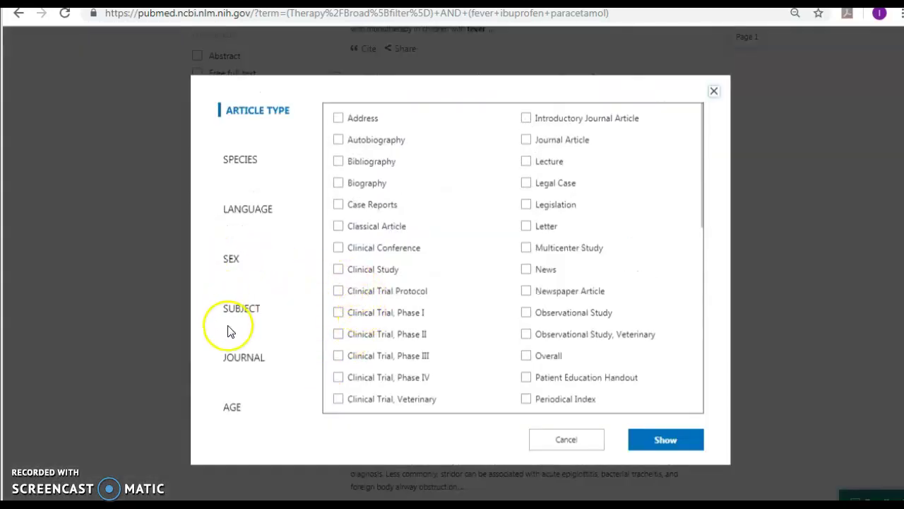
click(233, 407)
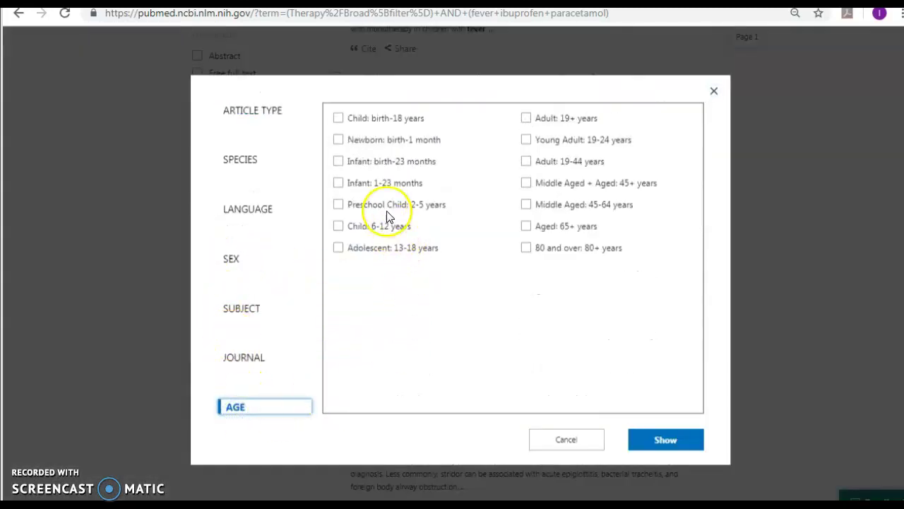
click(337, 118)
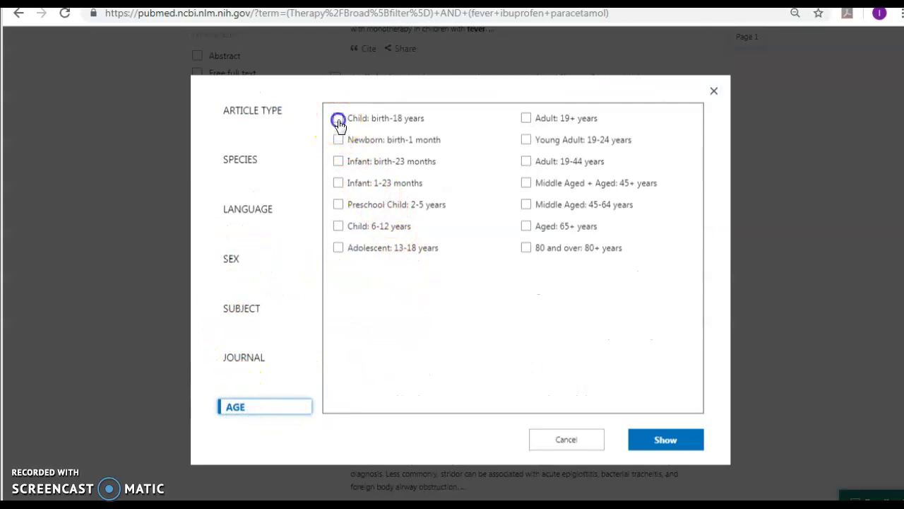
click(644, 443)
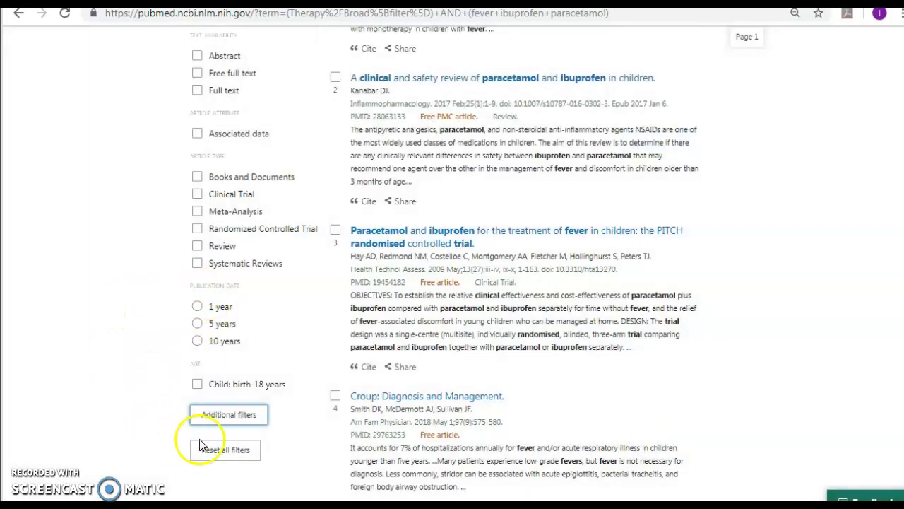
click(196, 387)
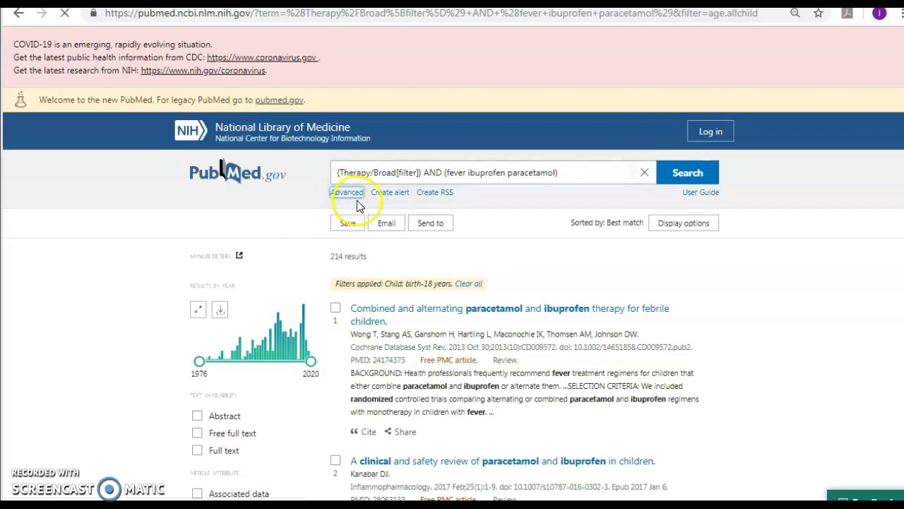
scroll(395, 340, down, 1)
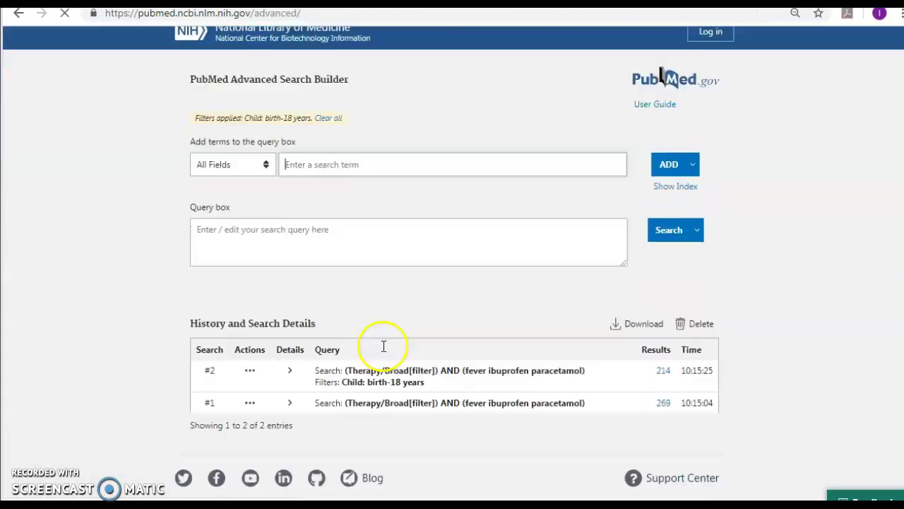
scroll(384, 346, down, 1)
click(289, 327)
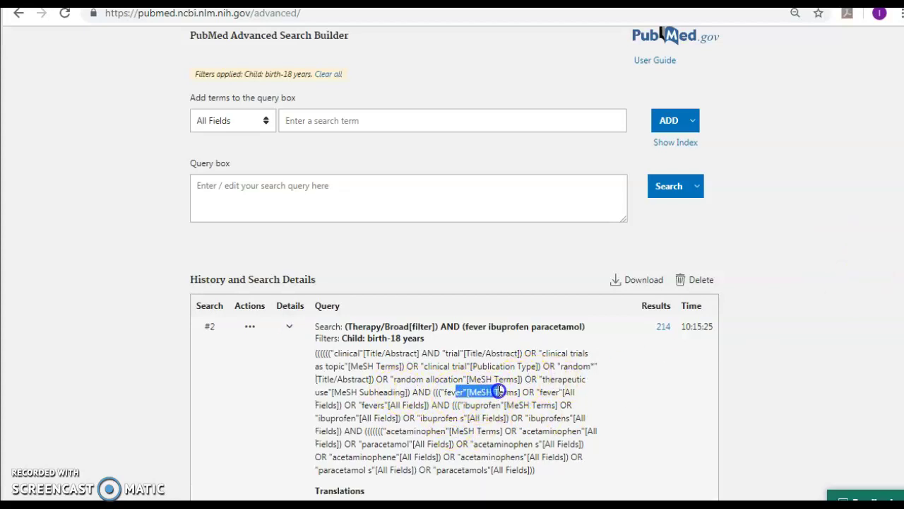
drag(390, 431, 483, 431)
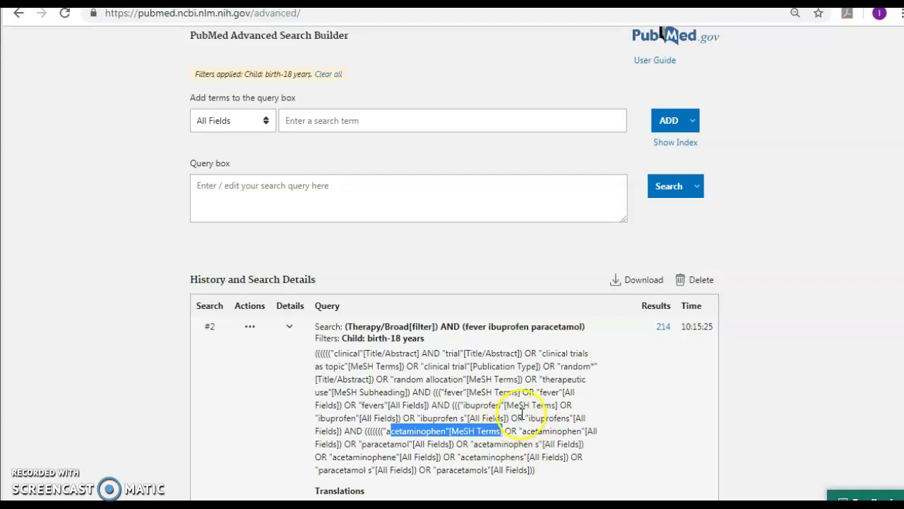
drag(458, 405, 556, 405)
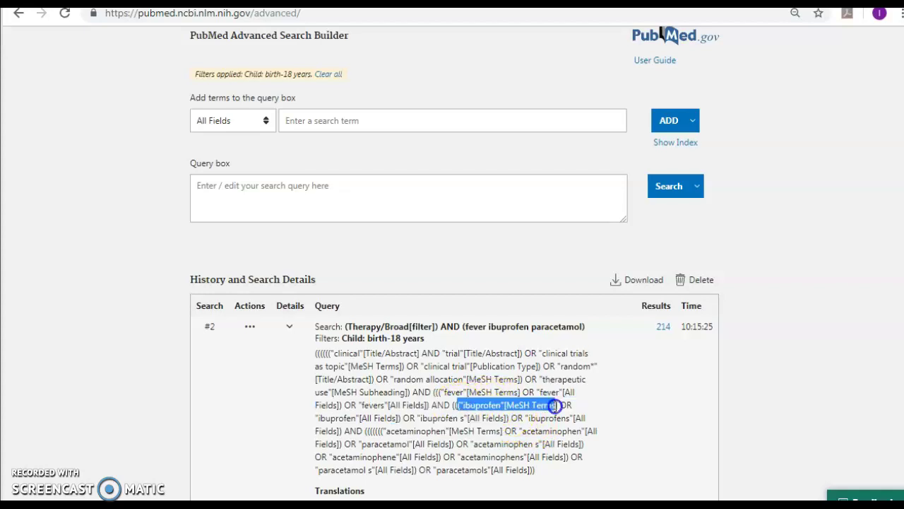
scroll(455, 430, up, 1)
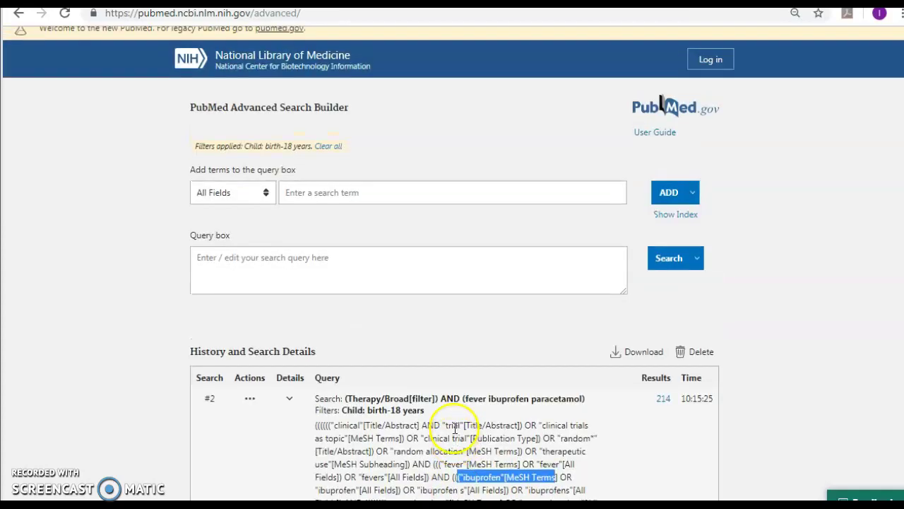
scroll(280, 346, down, 4)
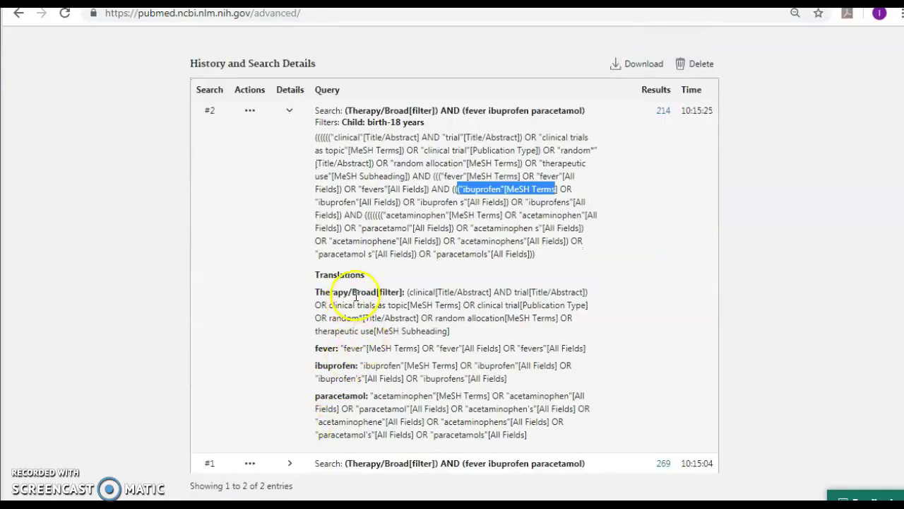
scroll(171, 208, up, 3)
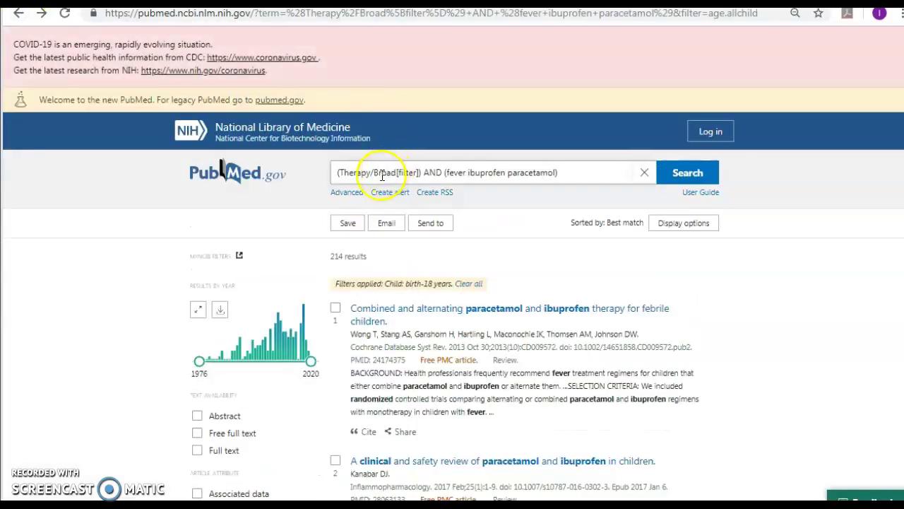
Change the Therapy filter from Broad to Narrow, cutting results to 51, and open Advanced search.
double_click(382, 173)
text(Narrow)
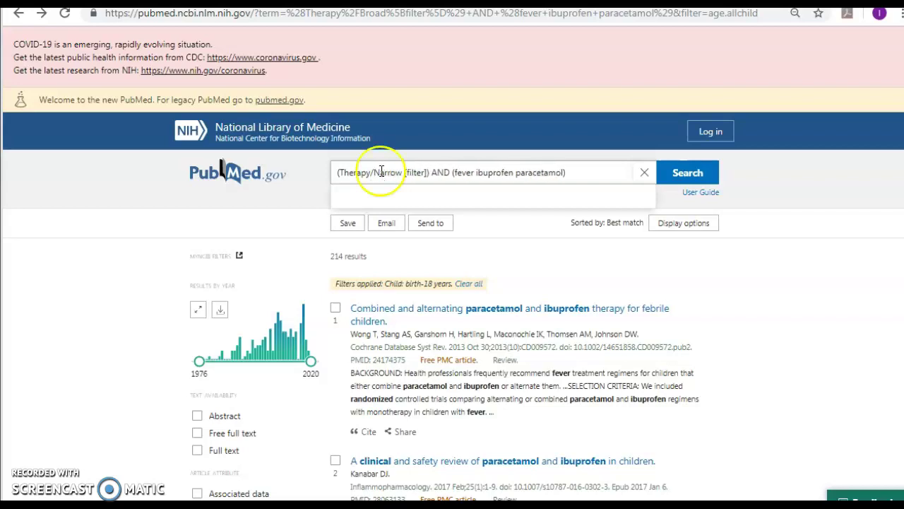
click(687, 173)
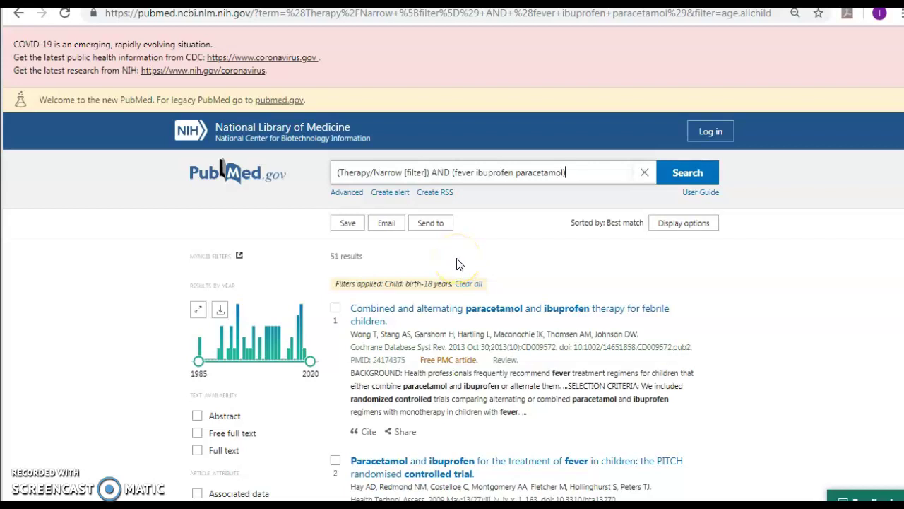
click(347, 192)
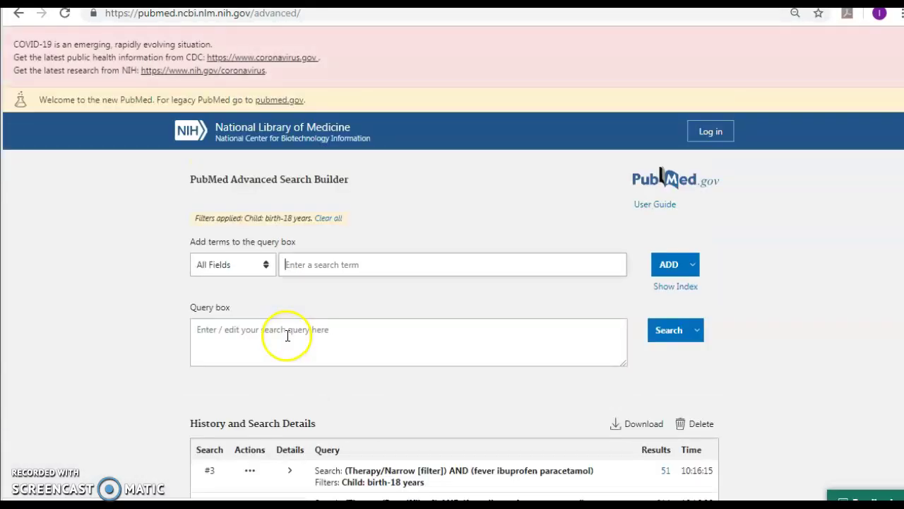
Expand search #3's details and highlight the fever all-fields part of its query translation.
scroll(311, 367, down, 2)
click(289, 325)
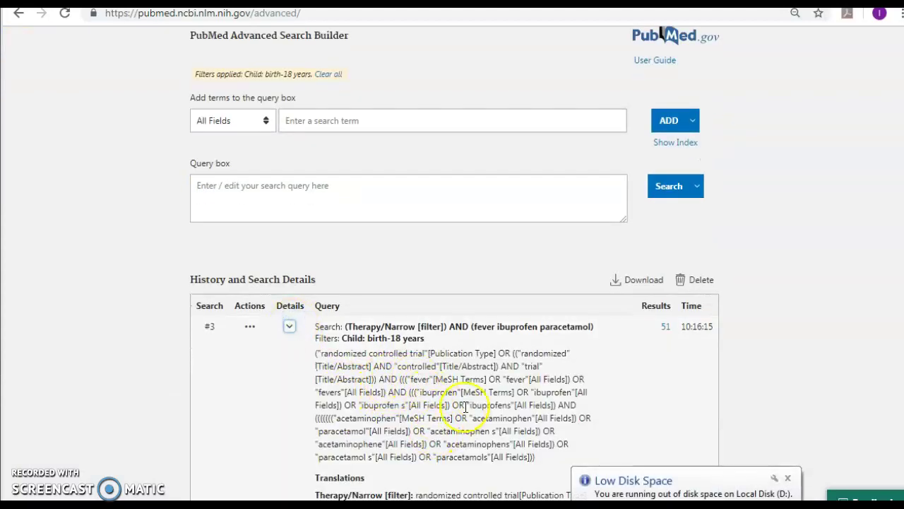
drag(490, 381, 579, 379)
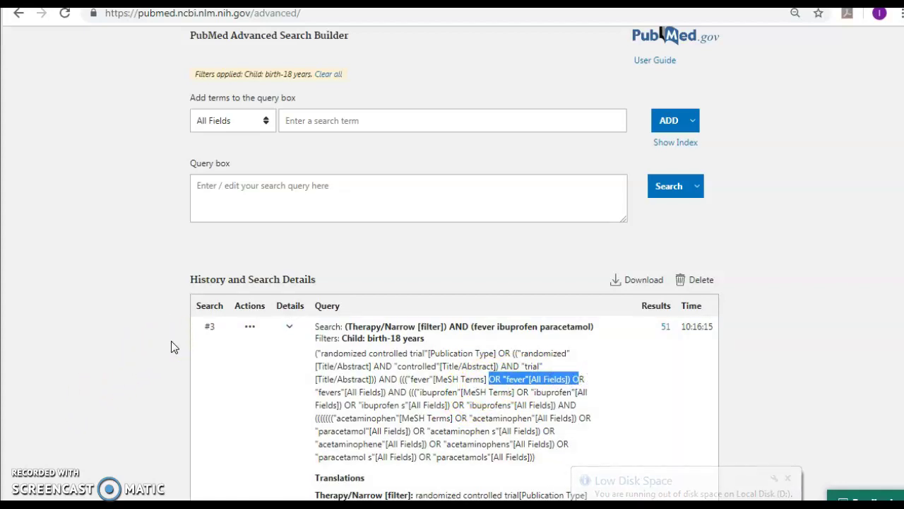
scroll(212, 364, up, 2)
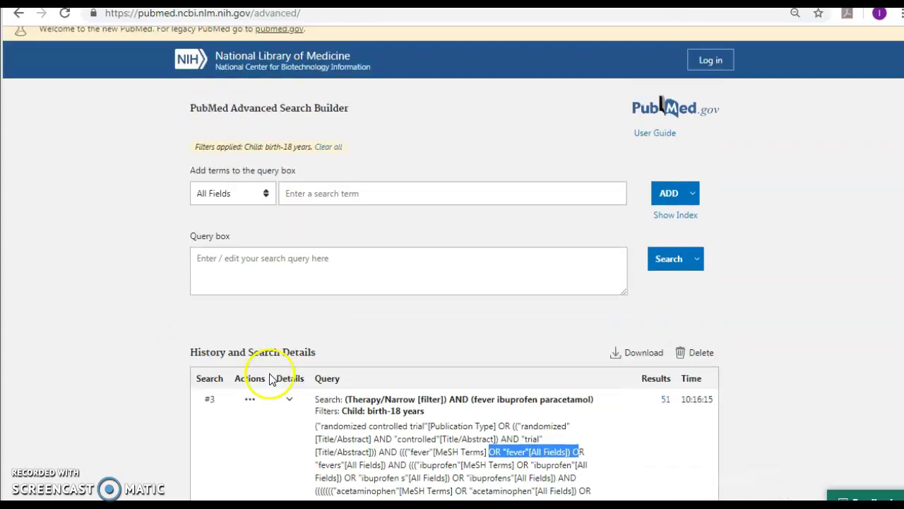